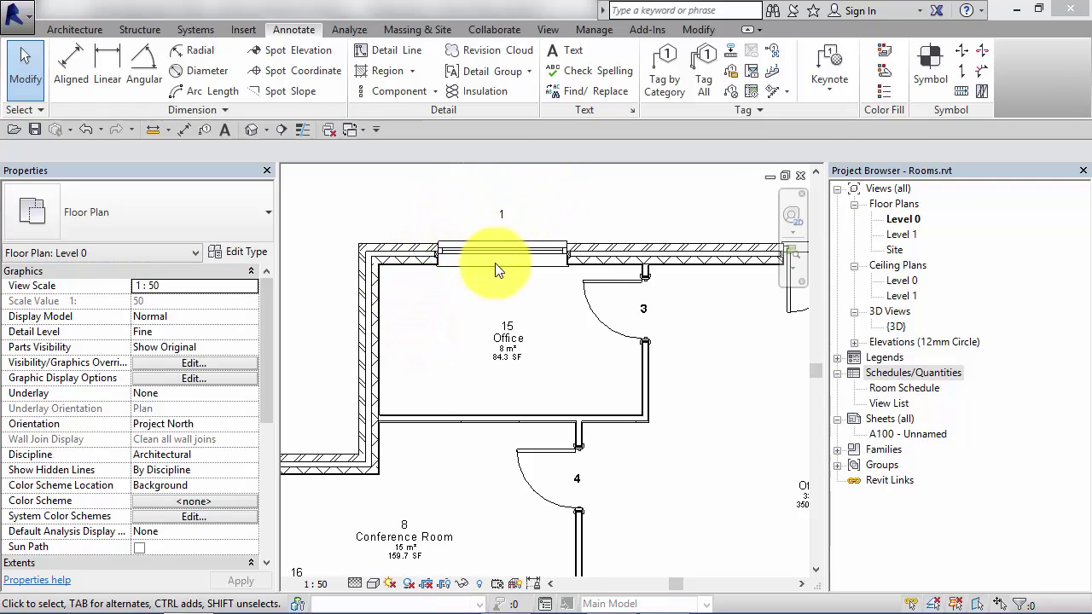
- Select the window in the upper wall of Office 15 to review its instance properties
left_click(533, 270)
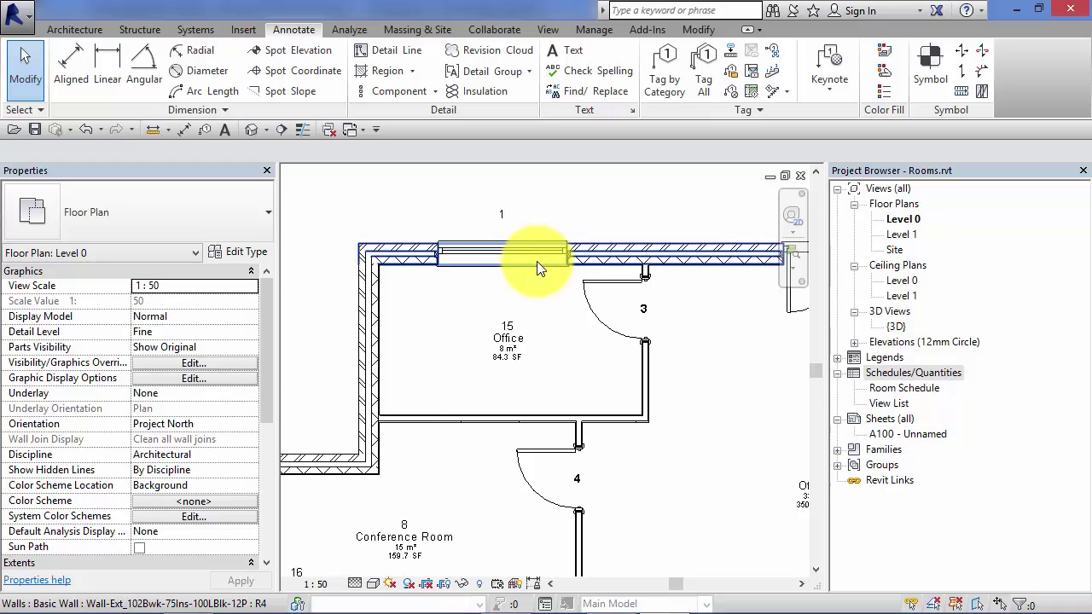
left_click(536, 267)
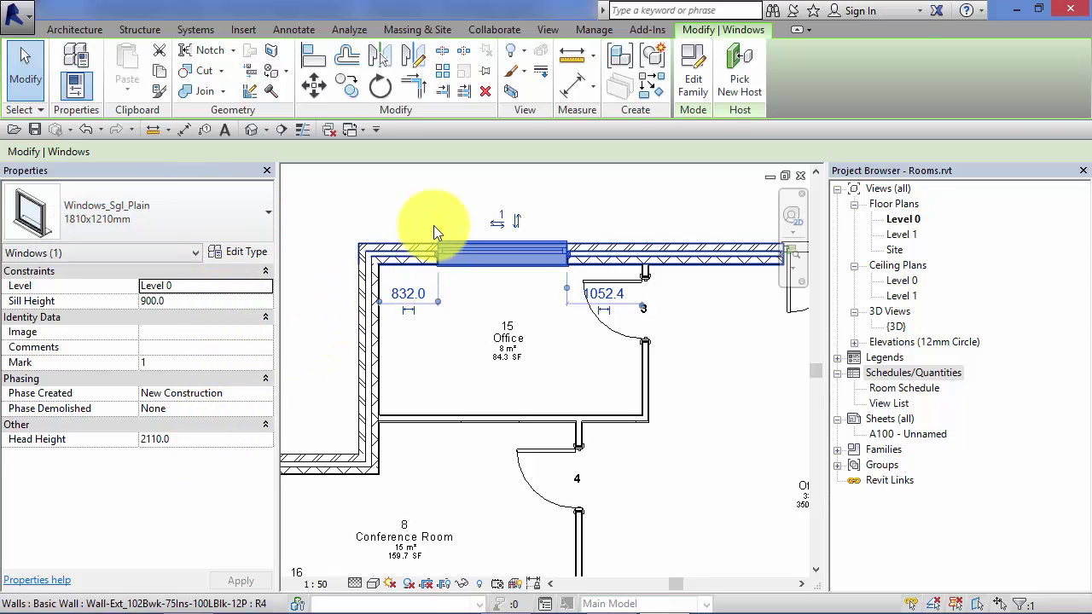
left_click(389, 209)
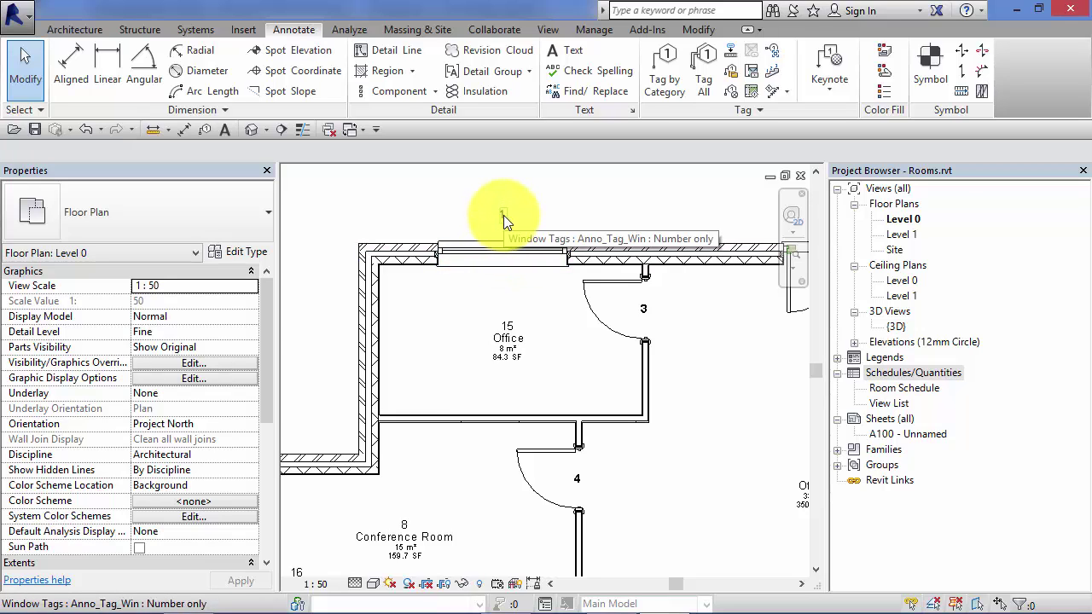
- Move the window tag above the Office 15 window slightly to the left along the wall
left_click(503, 215)
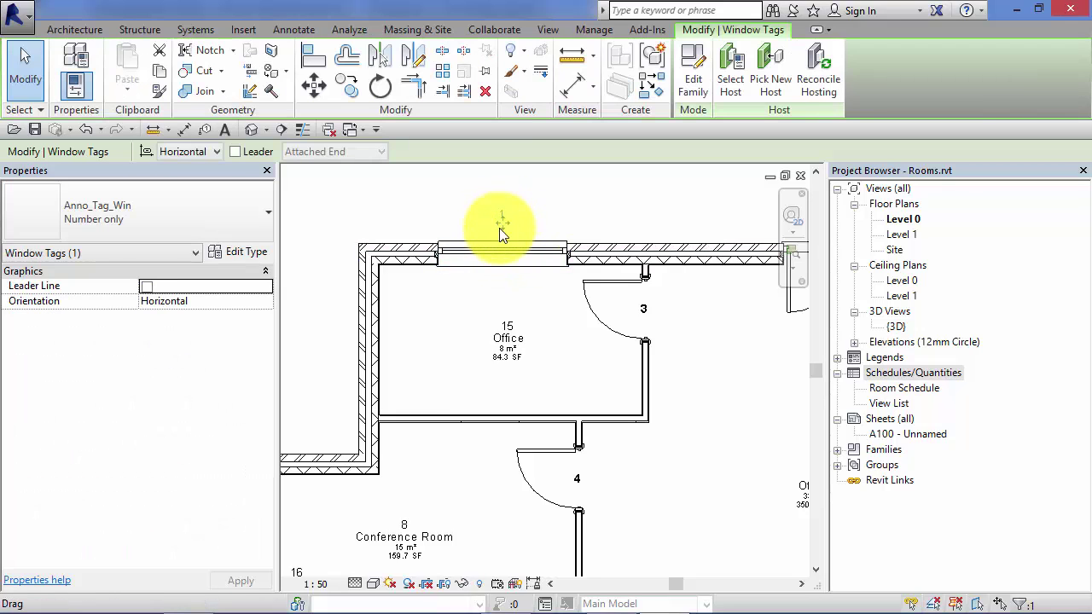
left_click_drag(501, 222, 493, 220)
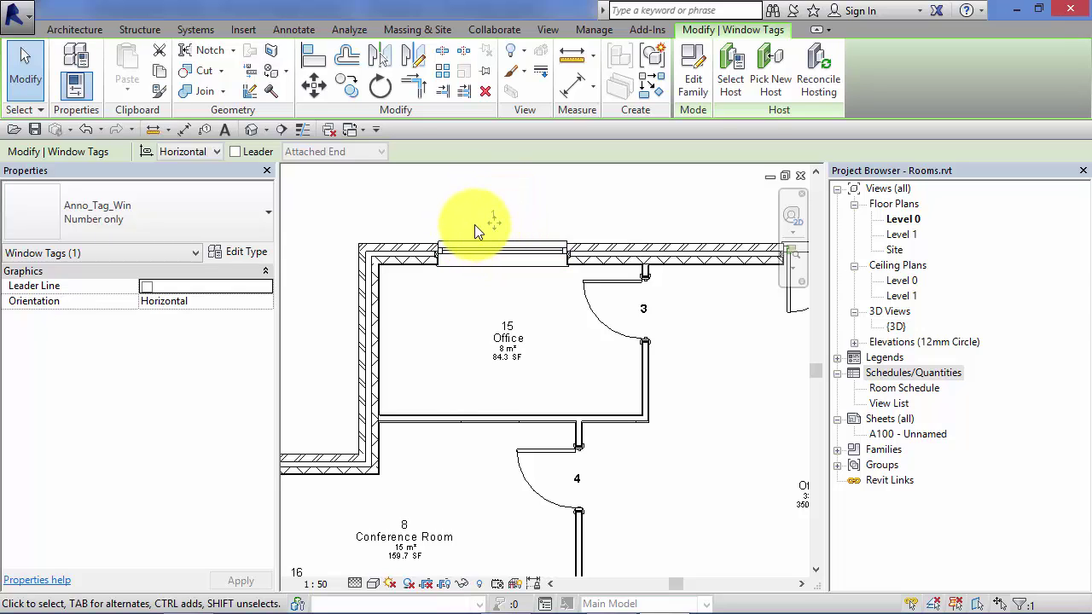
left_click(563, 198)
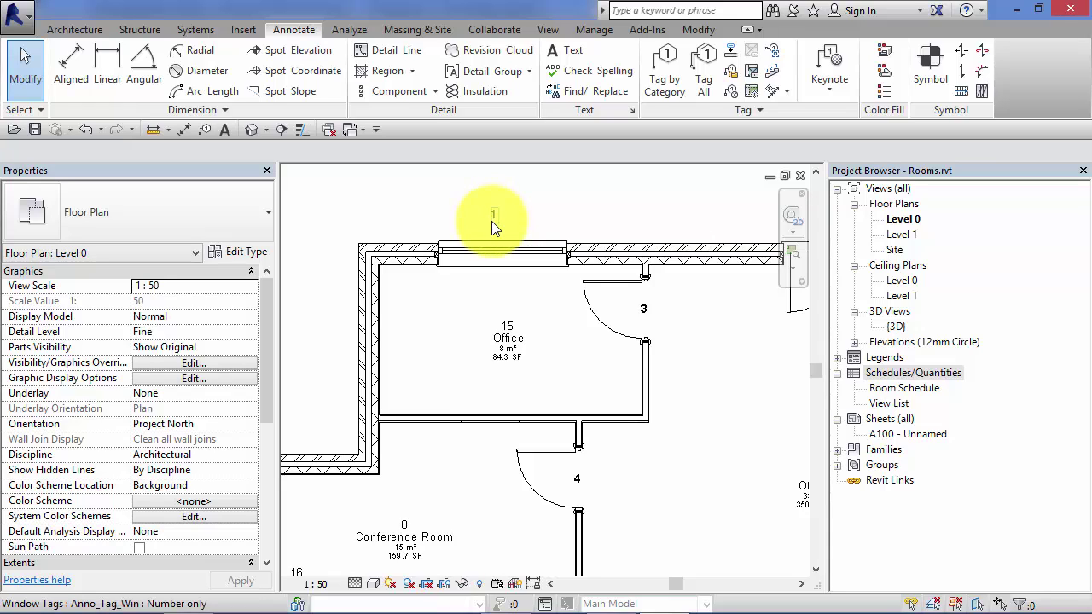
- Compare the Office 15 window's Mark property with the number displayed by its window tag
left_click(531, 250)
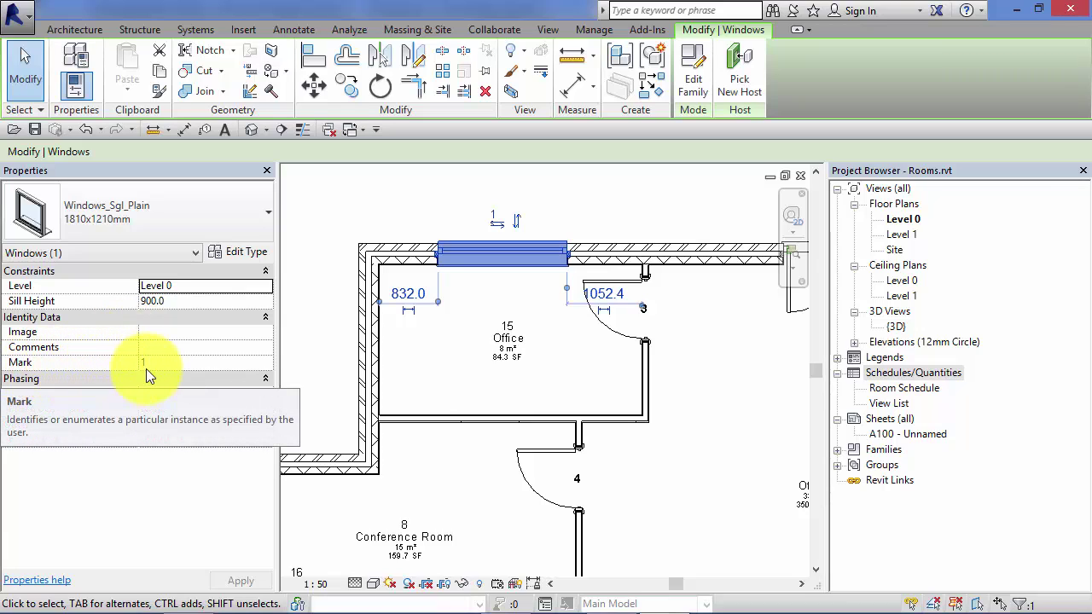
left_click(475, 228)
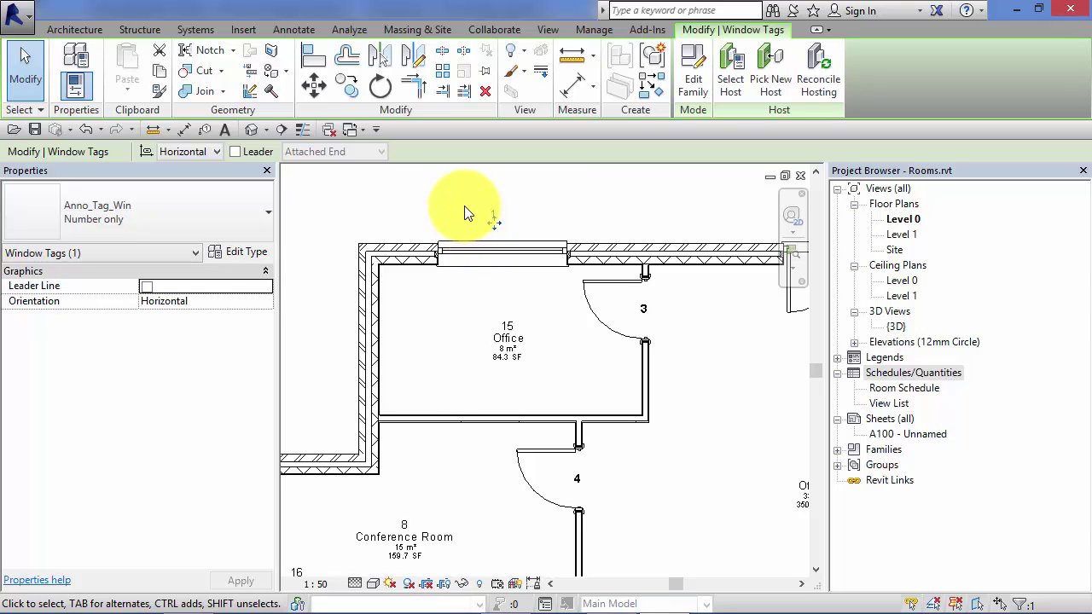
left_click(461, 256)
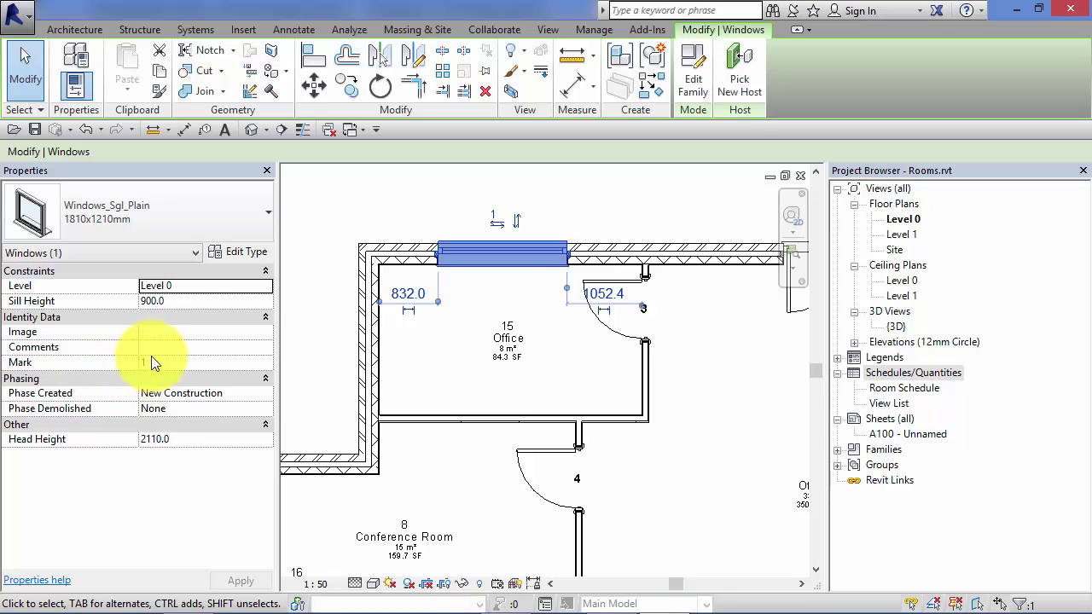
left_click(450, 226)
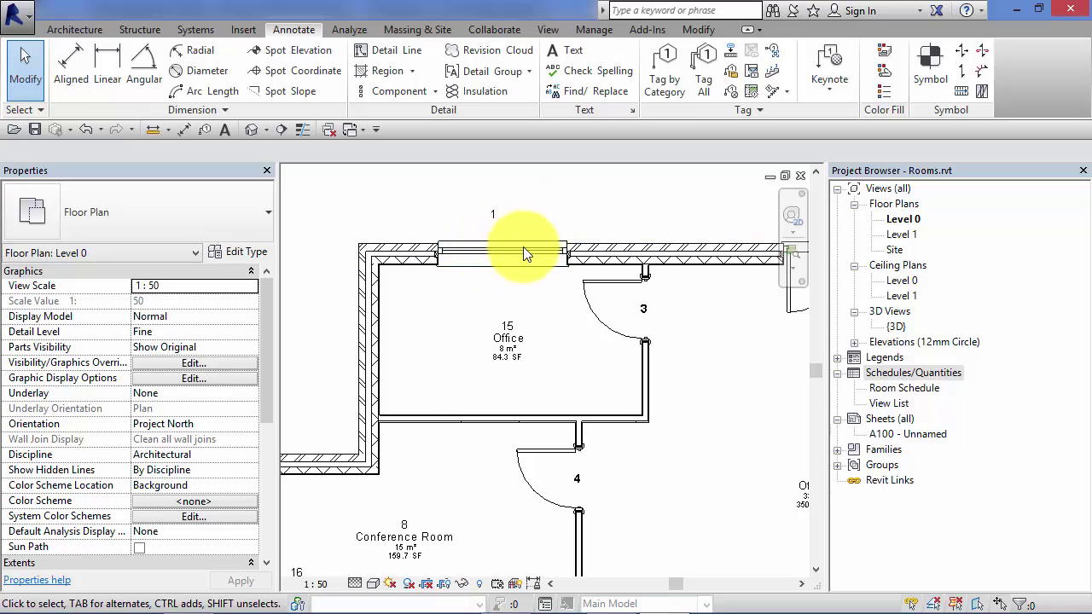
- Set the Mark of the Office 15 door to ID44
left_click(615, 330)
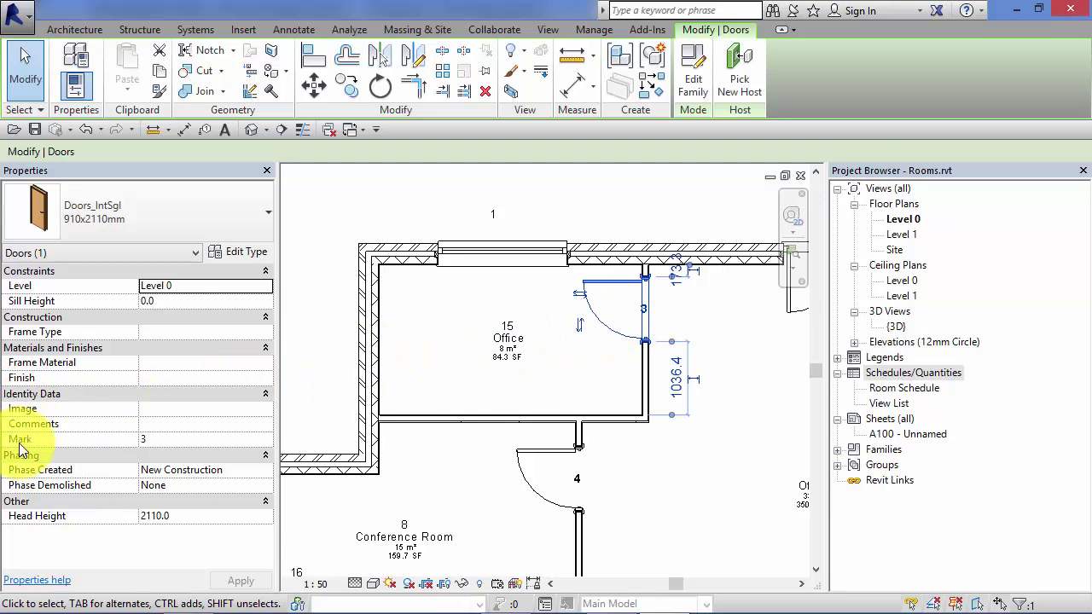
left_click(161, 438)
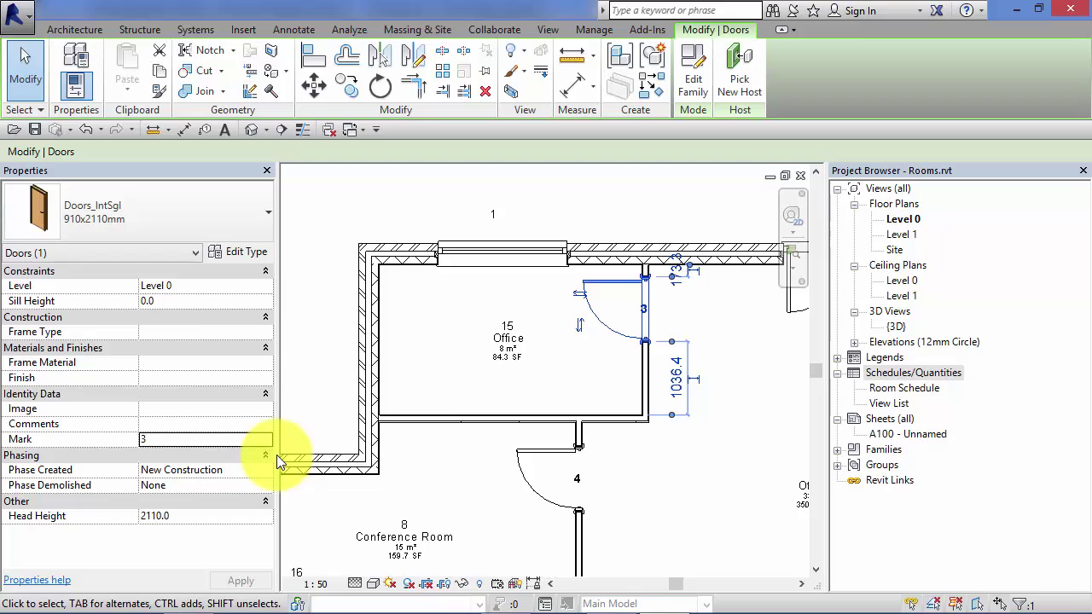
double_click(163, 441)
type("ID44")
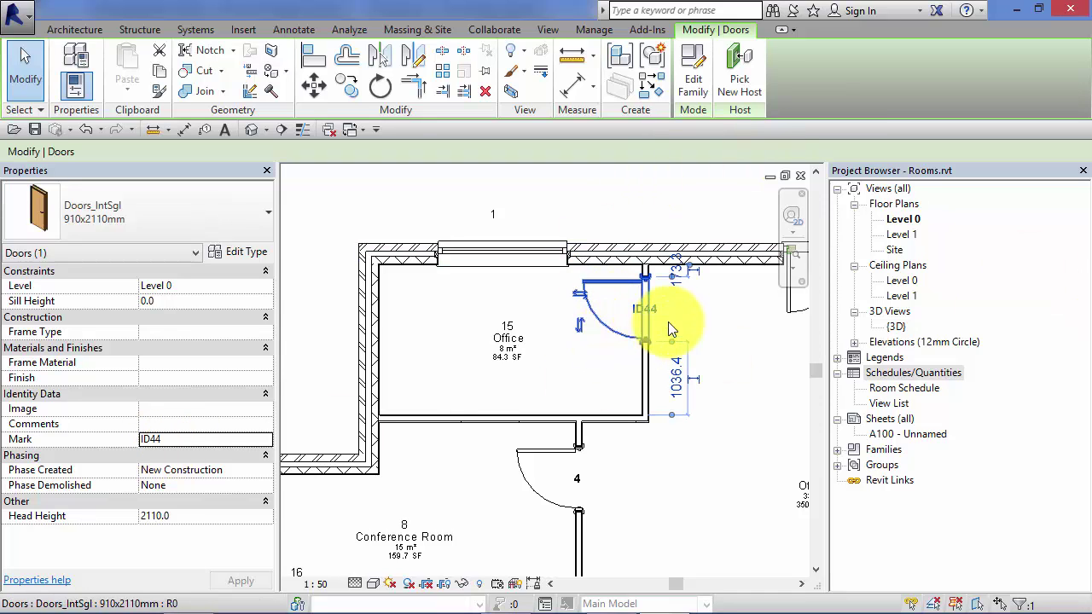
left_click(713, 318)
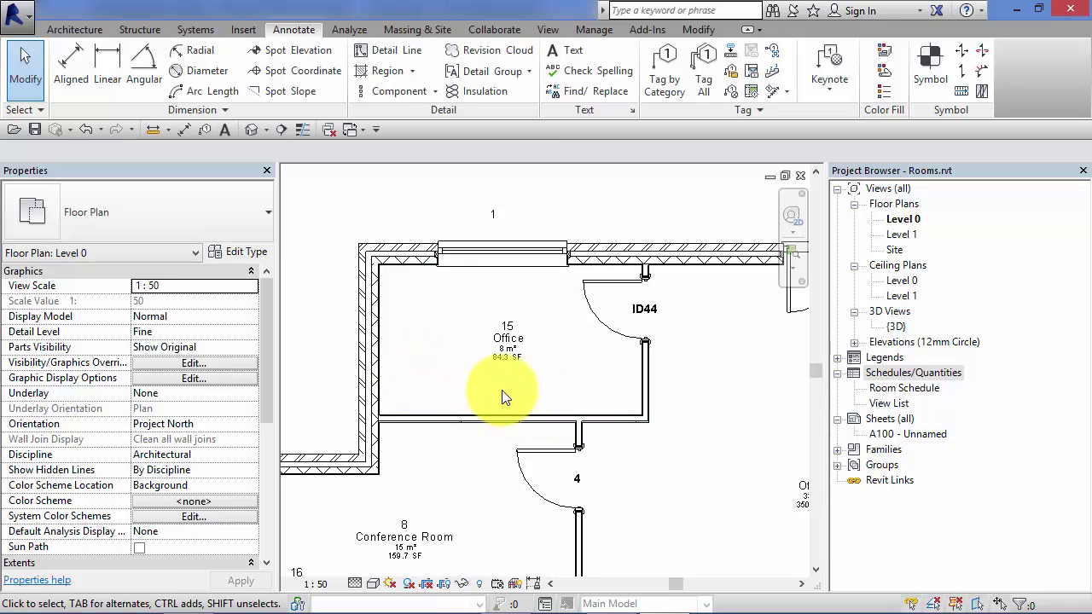
- Examine the Office 15 room and its room tag, including the number, name and areas, alongside the nearby window tag
left_click(534, 386)
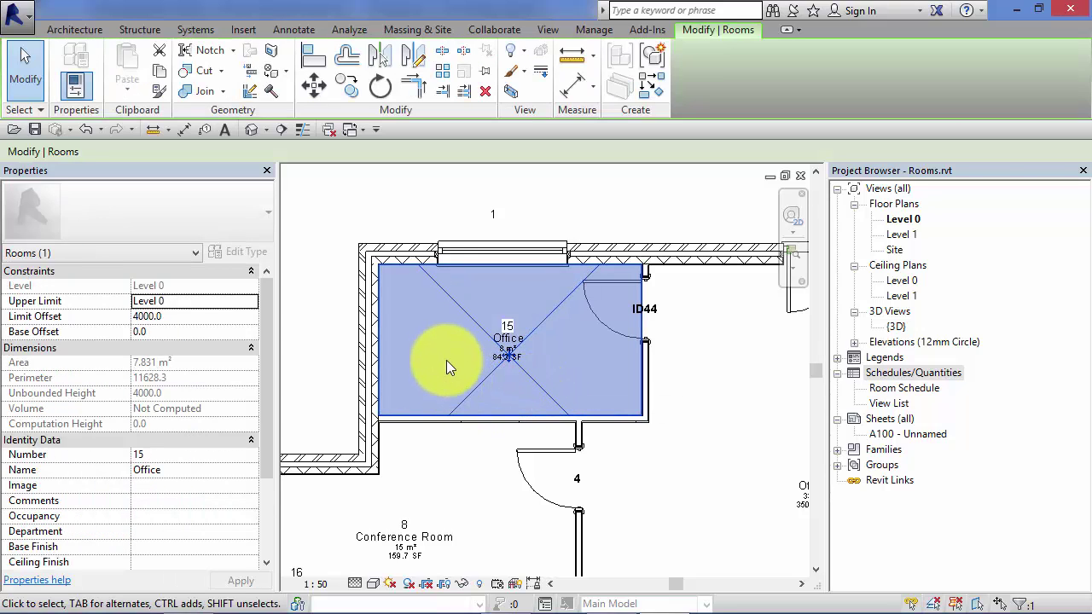
left_click(724, 403)
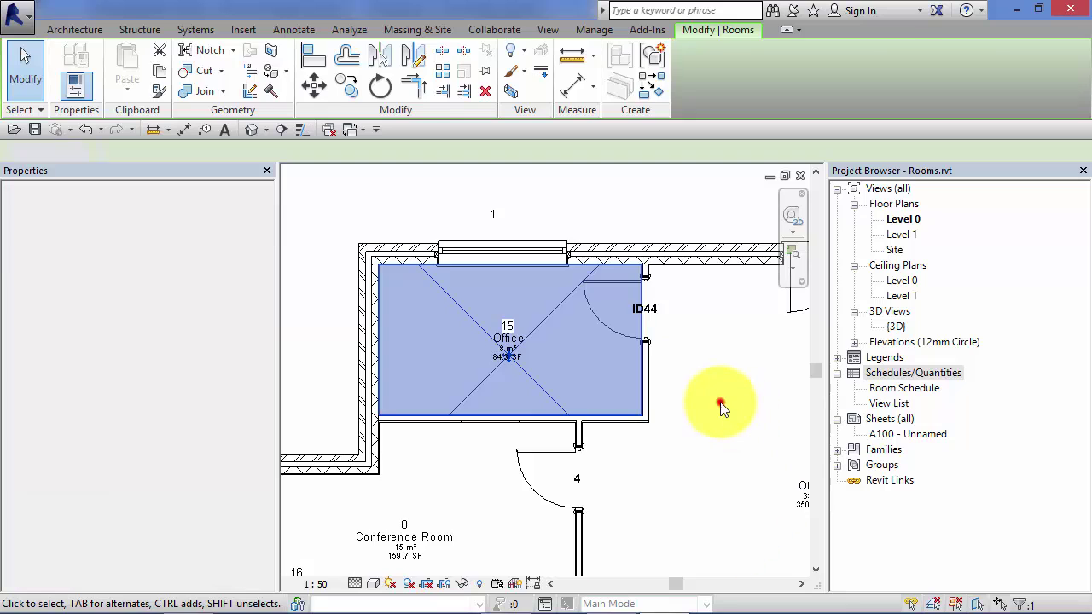
left_click(507, 329)
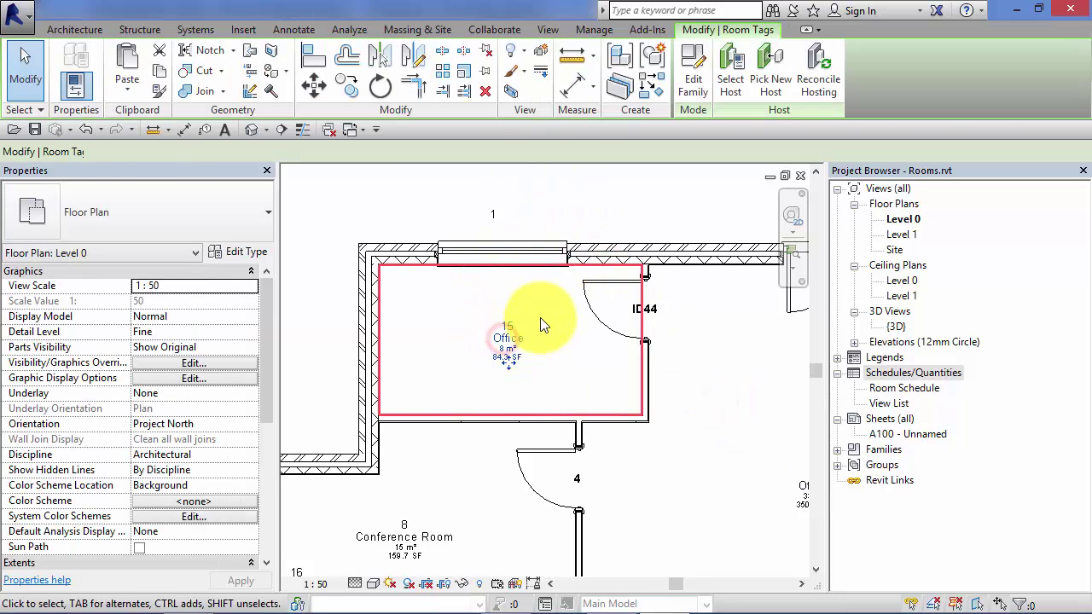
scroll(541, 329, "up", 4)
scroll(538, 335, "up", 2)
middle_click_drag(500, 385, 599, 358)
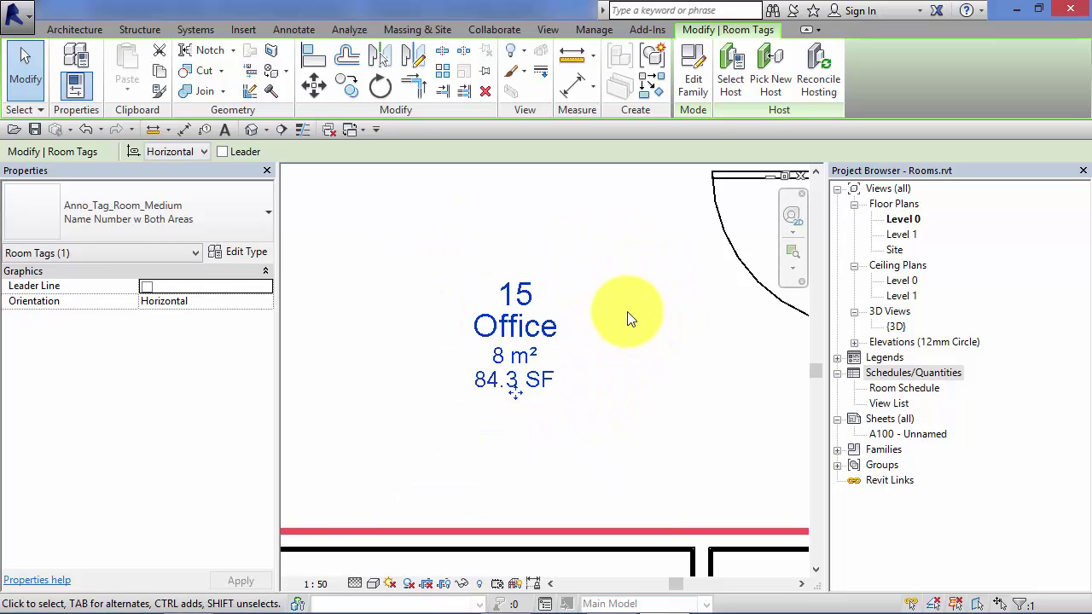
scroll(576, 272, "down", 2)
scroll(576, 272, "up", 1)
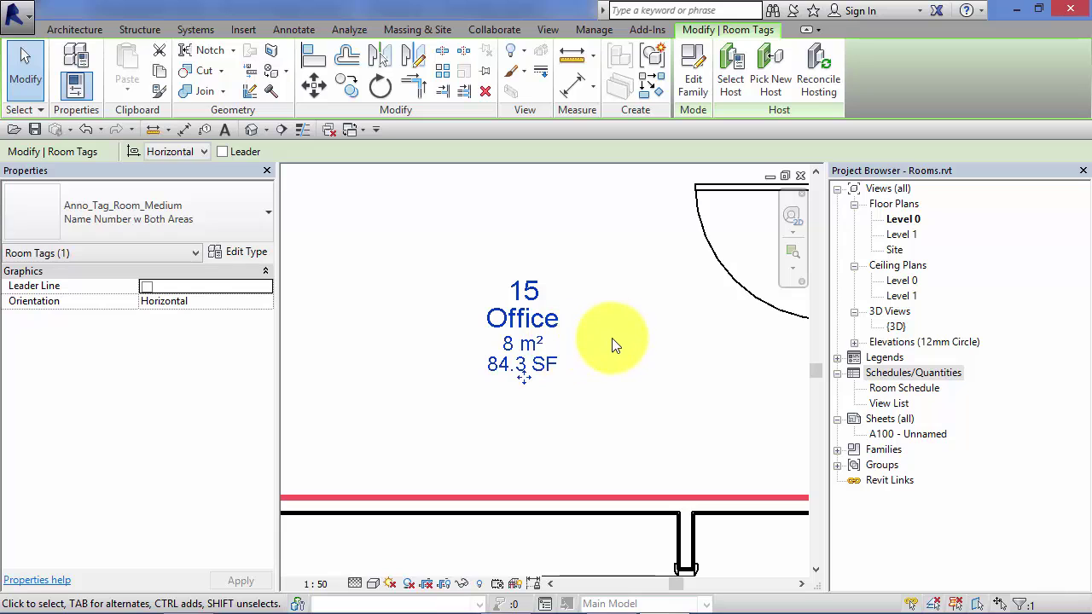
scroll(611, 345, "down", 5)
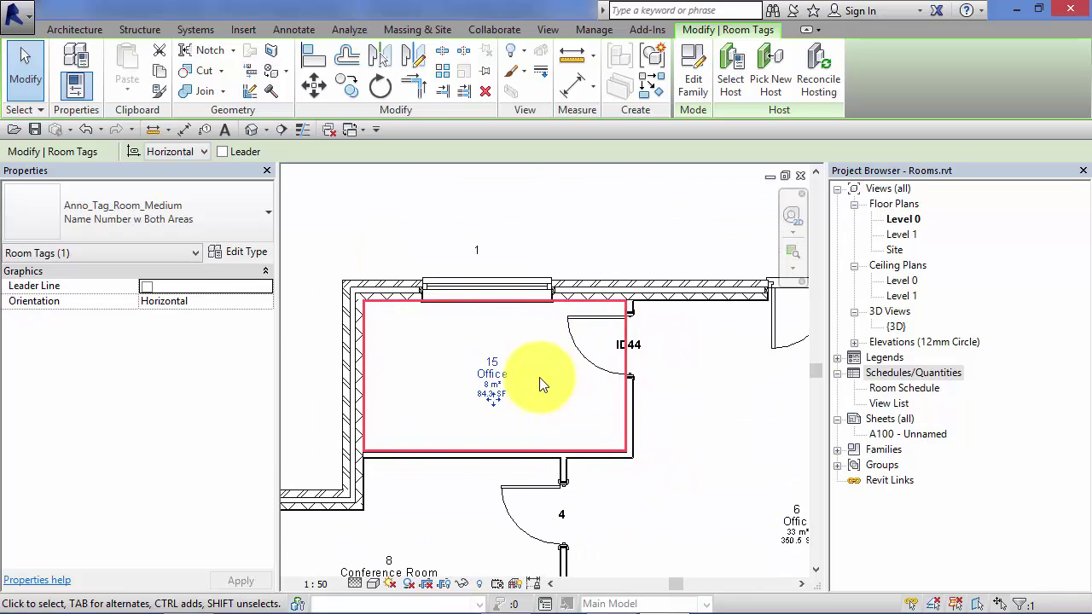
scroll(471, 260, "up", 4)
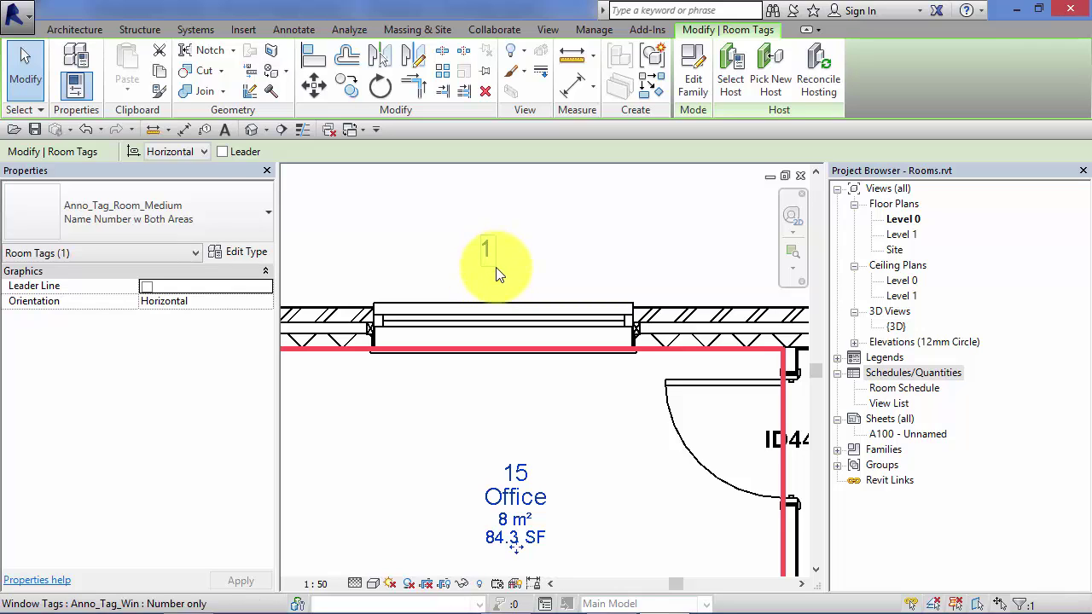
middle_click_drag(492, 281, 473, 257)
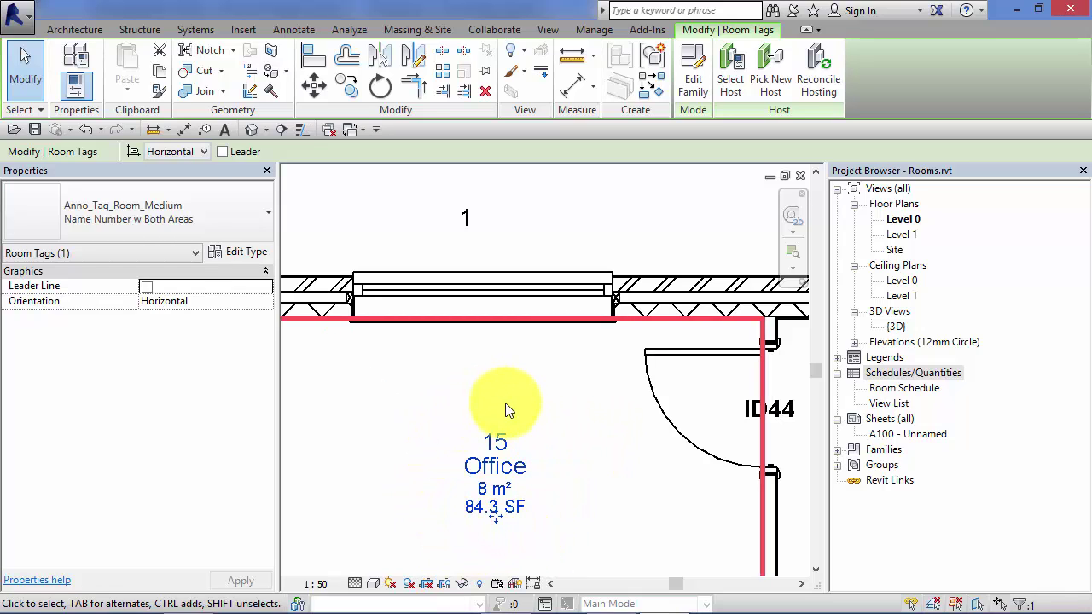
middle_click_drag(512, 401, 523, 319)
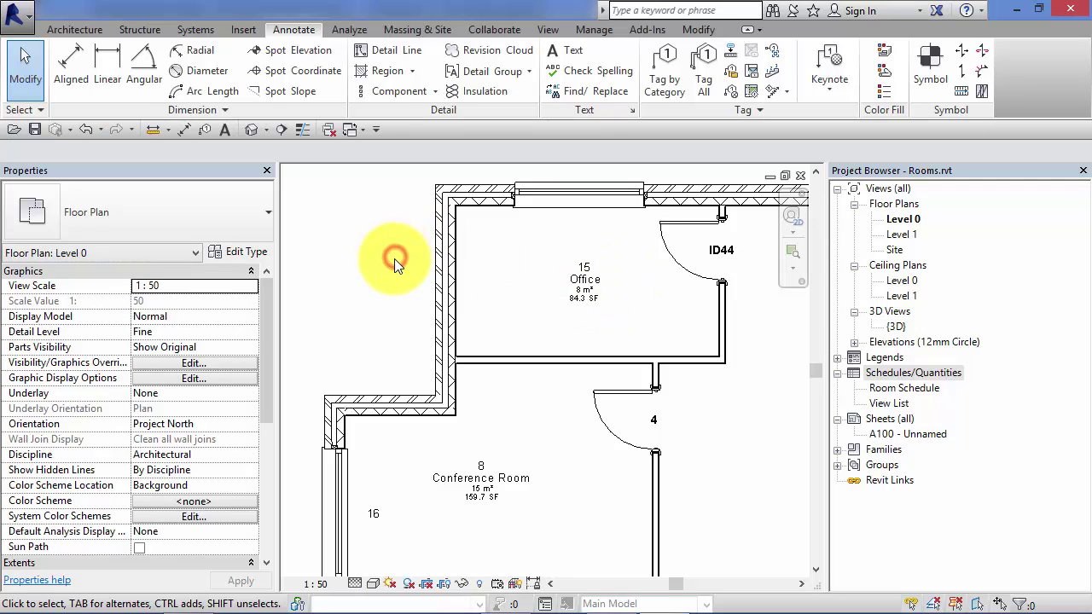
middle_click_drag(394, 259, 367, 334)
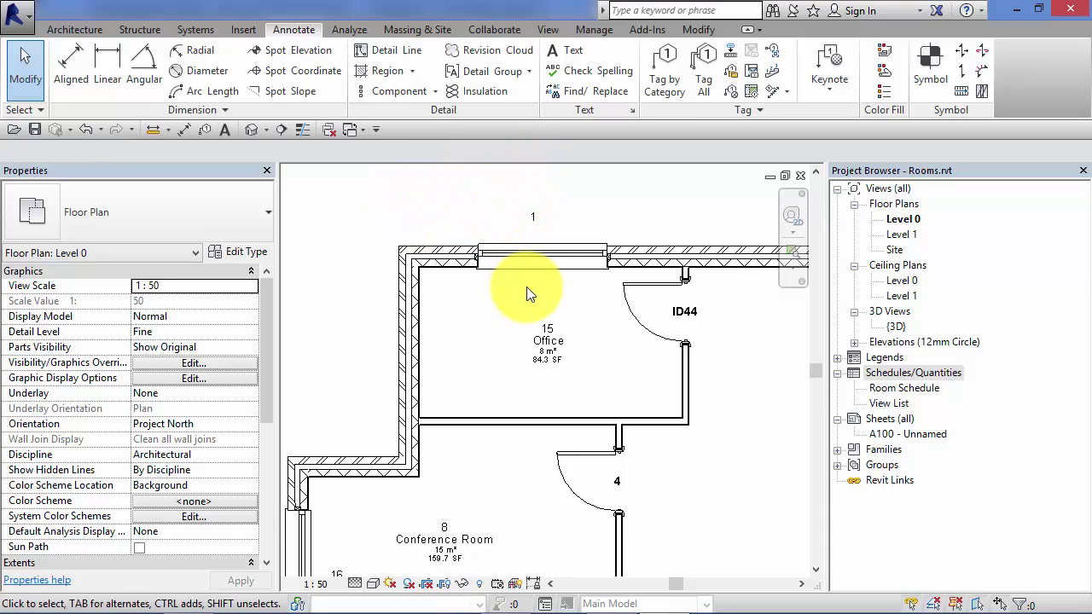
- Place a 3.5mm Arial text note reading W12 beside the window tag above Office 15, without saving the project
left_click(558, 53)
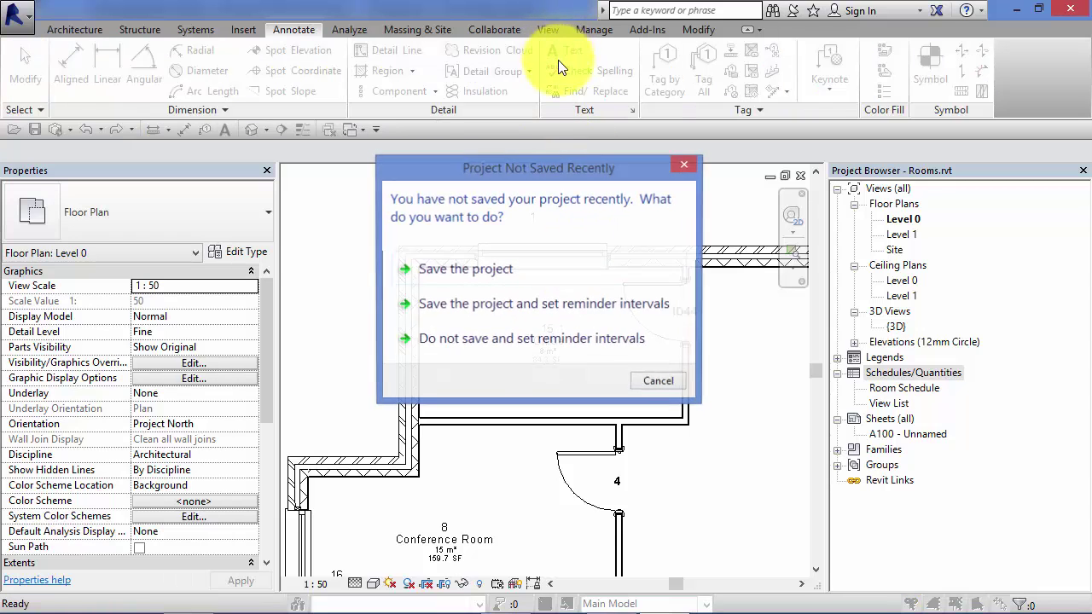
left_click(661, 377)
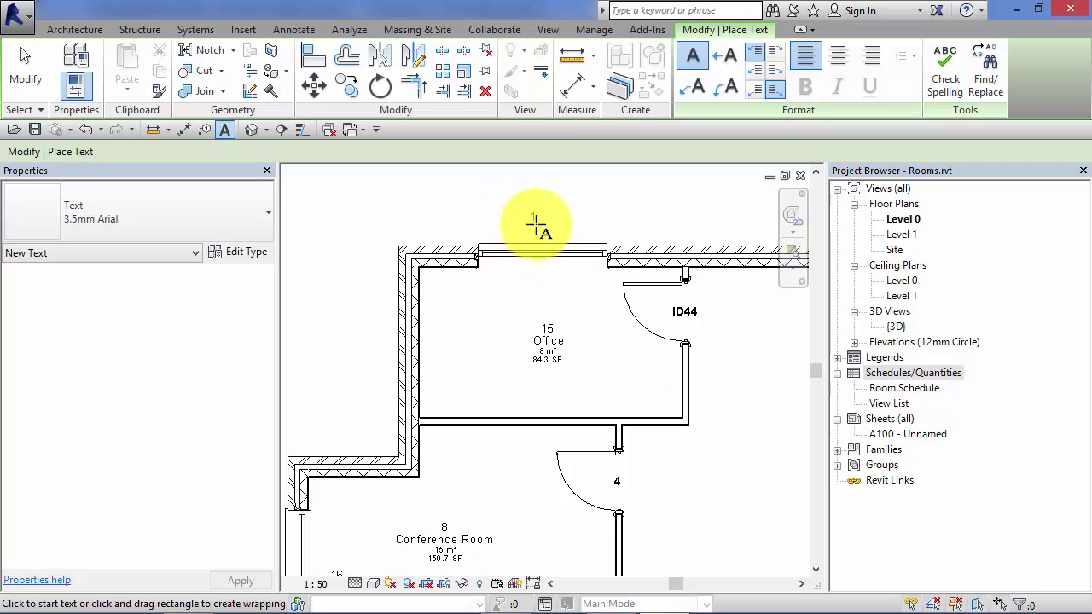
left_click(556, 220)
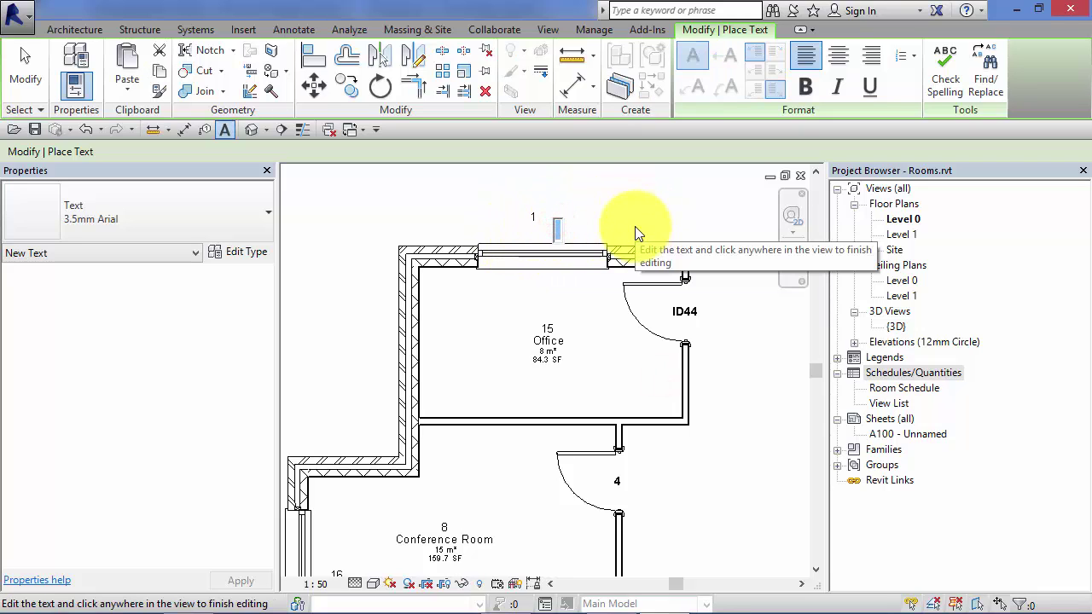
type("W12")
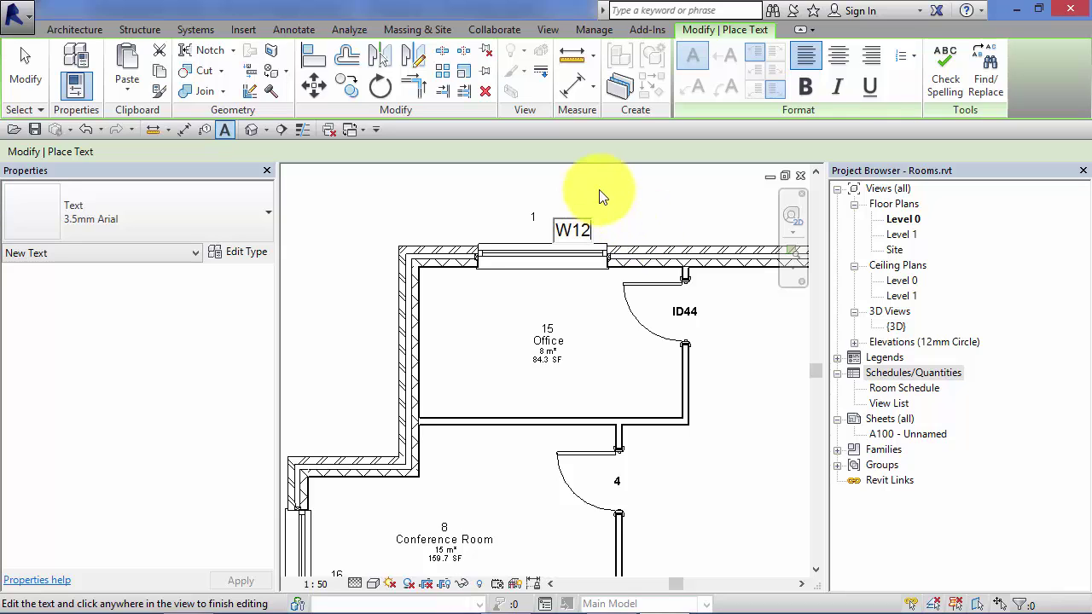
left_click(640, 179)
left_click(21, 72)
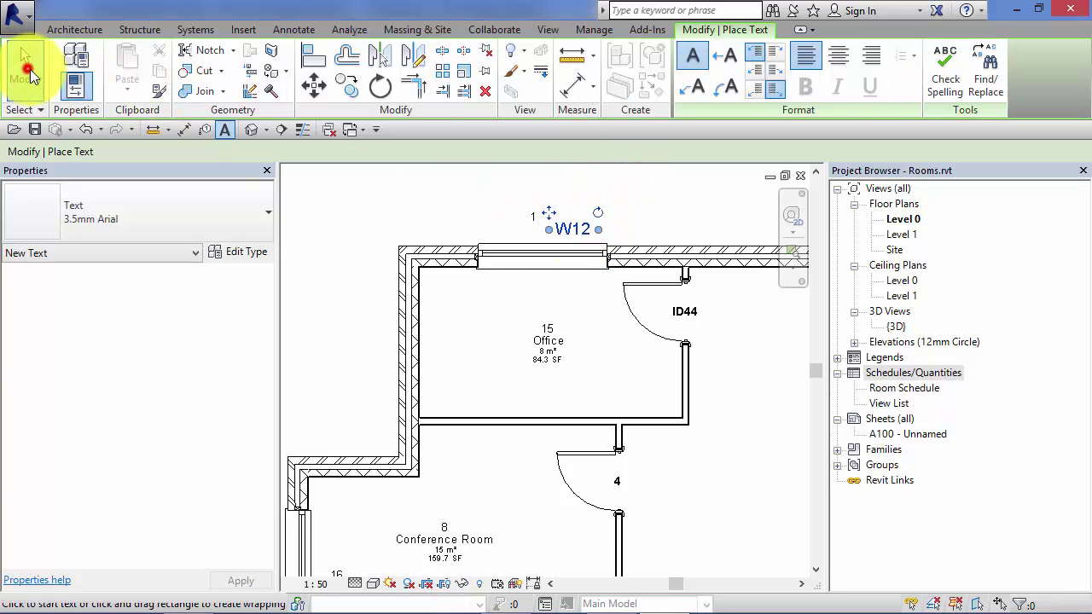
- Move the W12 text note slightly up and to the right, away from the window tag
left_click(574, 228)
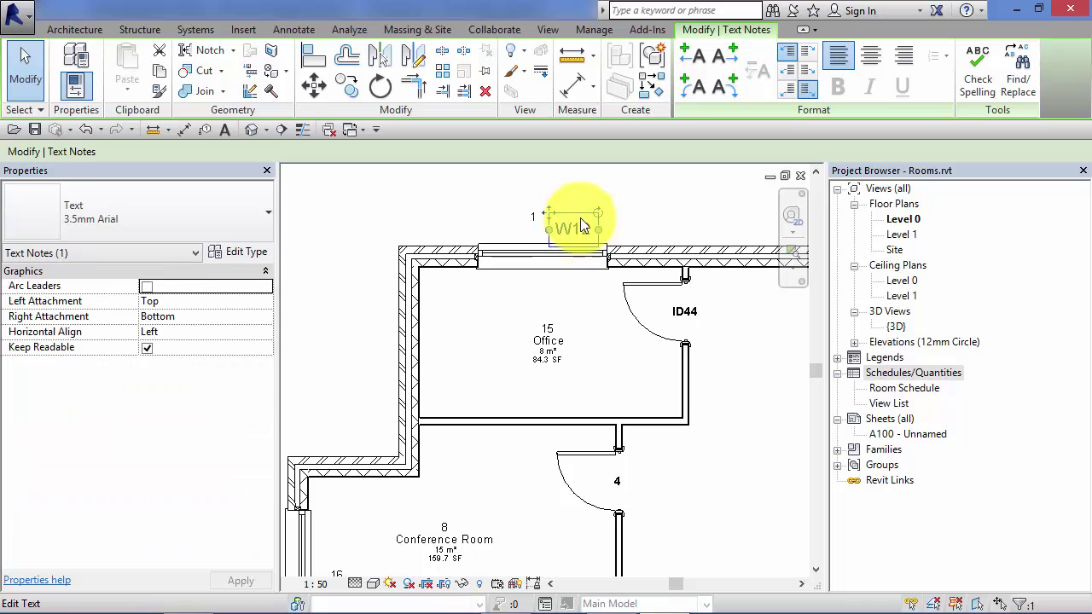
left_click_drag(581, 214, 600, 202)
left_click(660, 207)
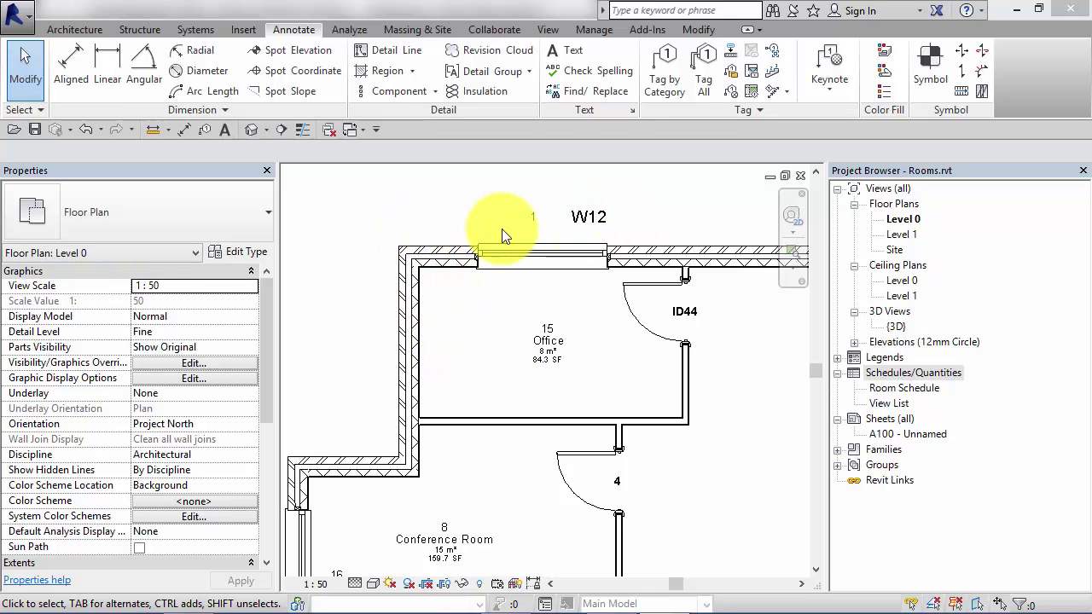
- Examine the instance properties of the upper exterior wall and of the Office 15 door
left_click(493, 254)
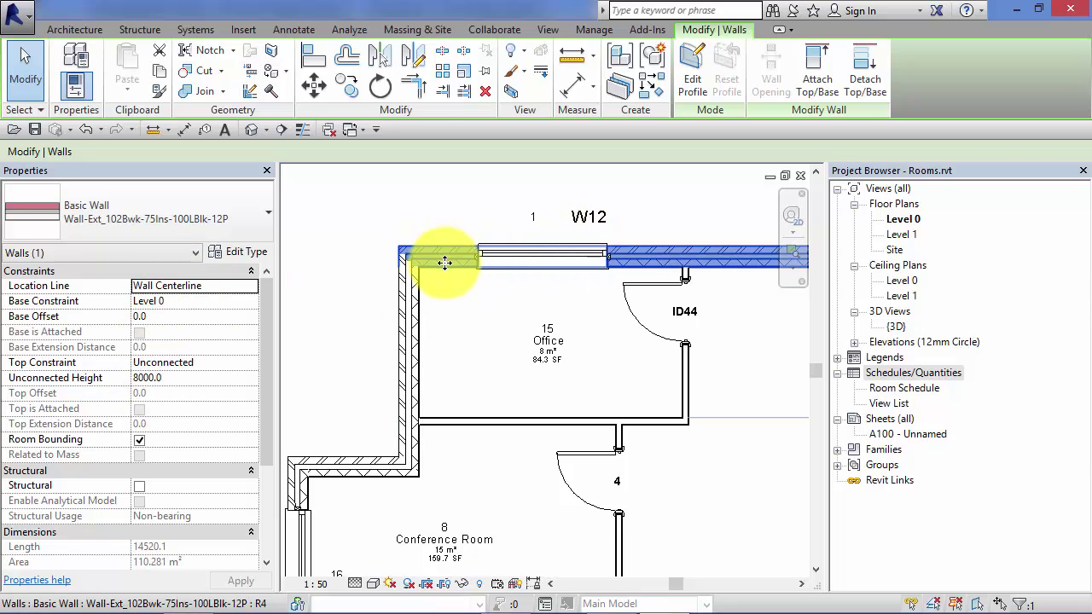
left_click(546, 256)
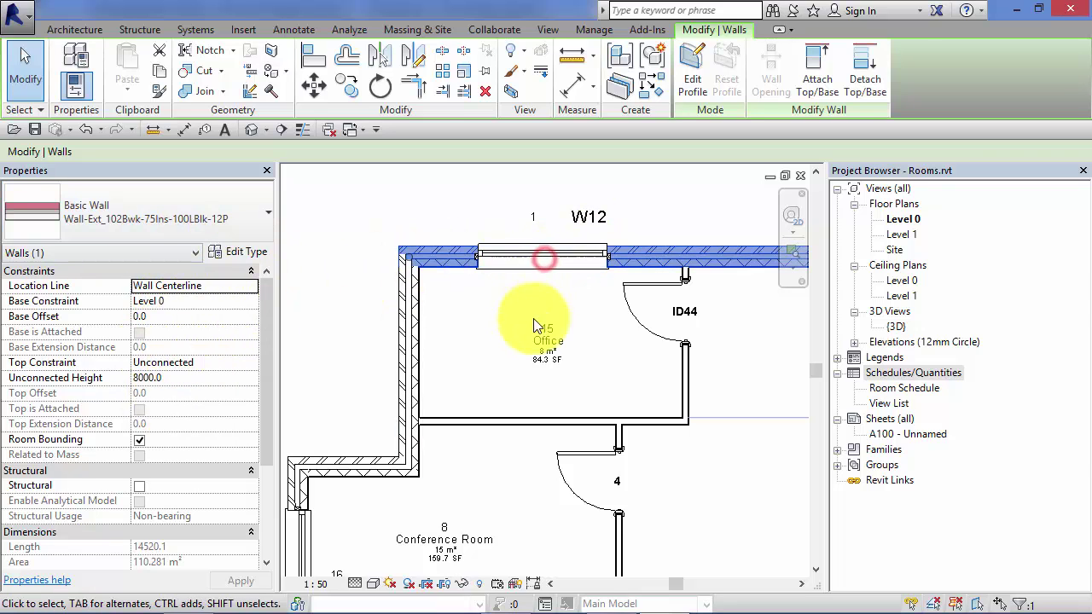
left_click(514, 313)
left_click(627, 304)
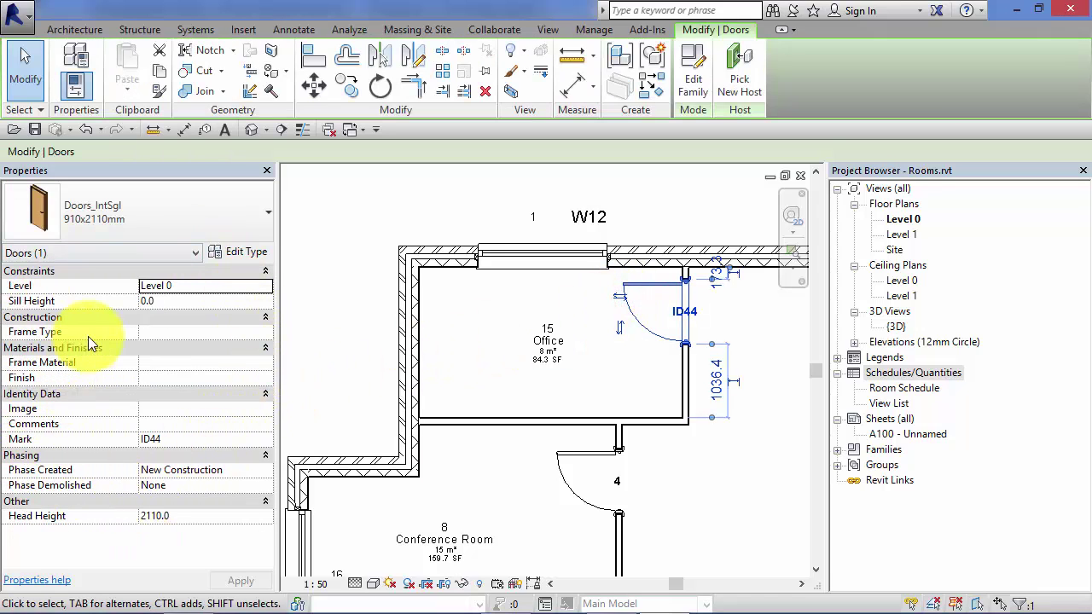
left_click(343, 234)
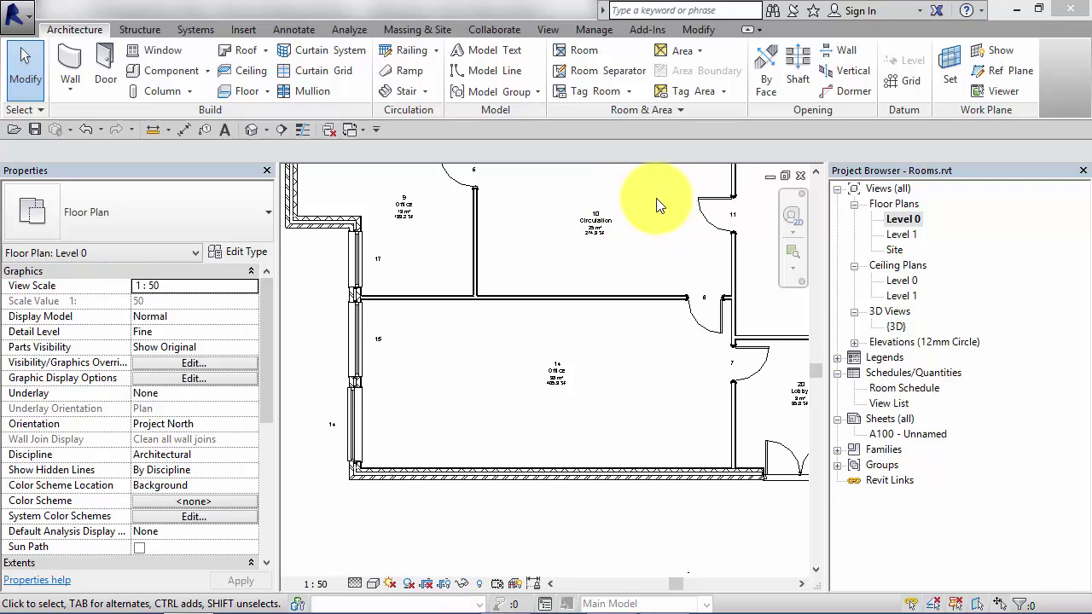
- Start placing a Doors_IntSgl 910x2110mm door with Tag on Placement turned off
left_click(109, 60)
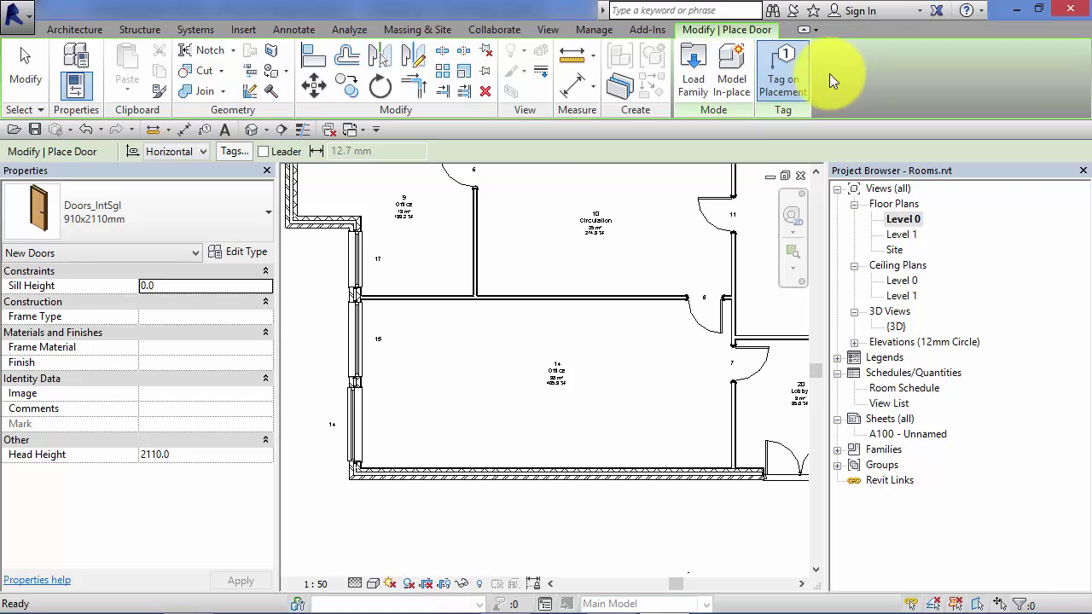
left_click(780, 83)
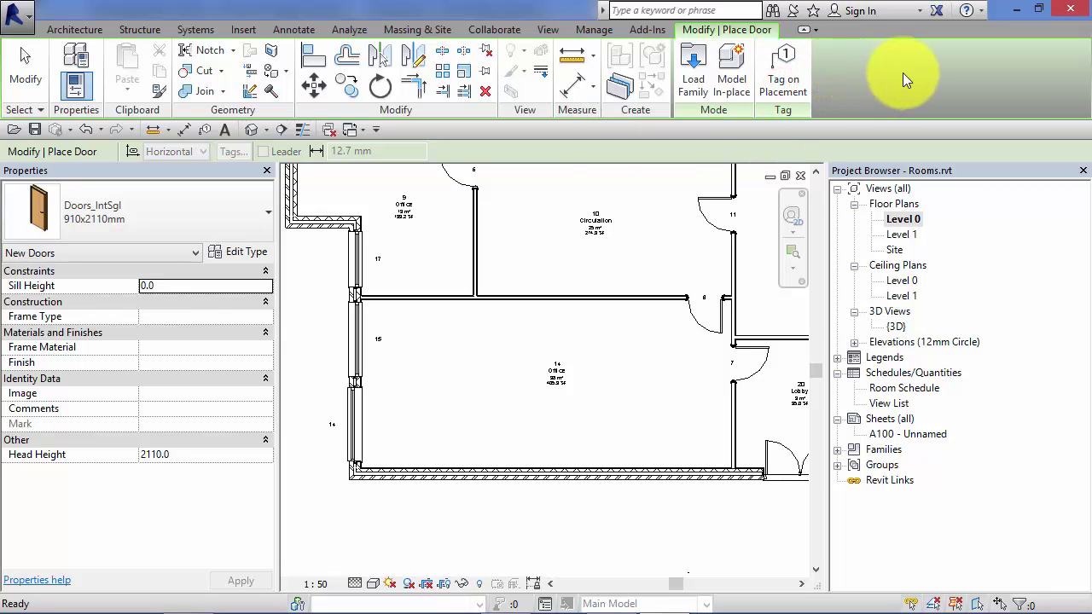
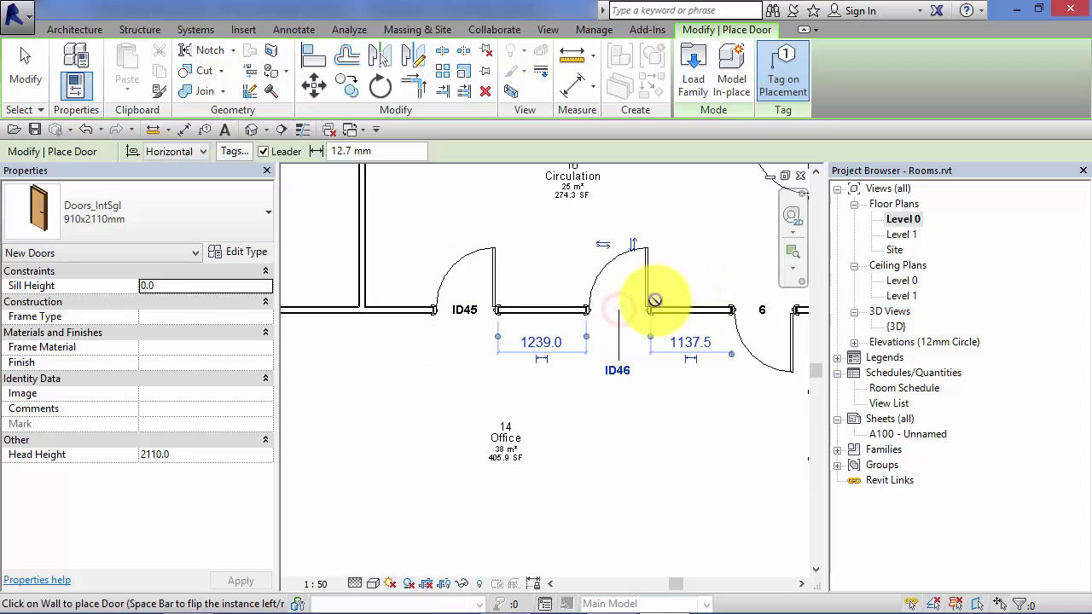
- End door placement and shift the ID46 door tag to the left and slightly up from its door
scroll(640, 373, "up", 4)
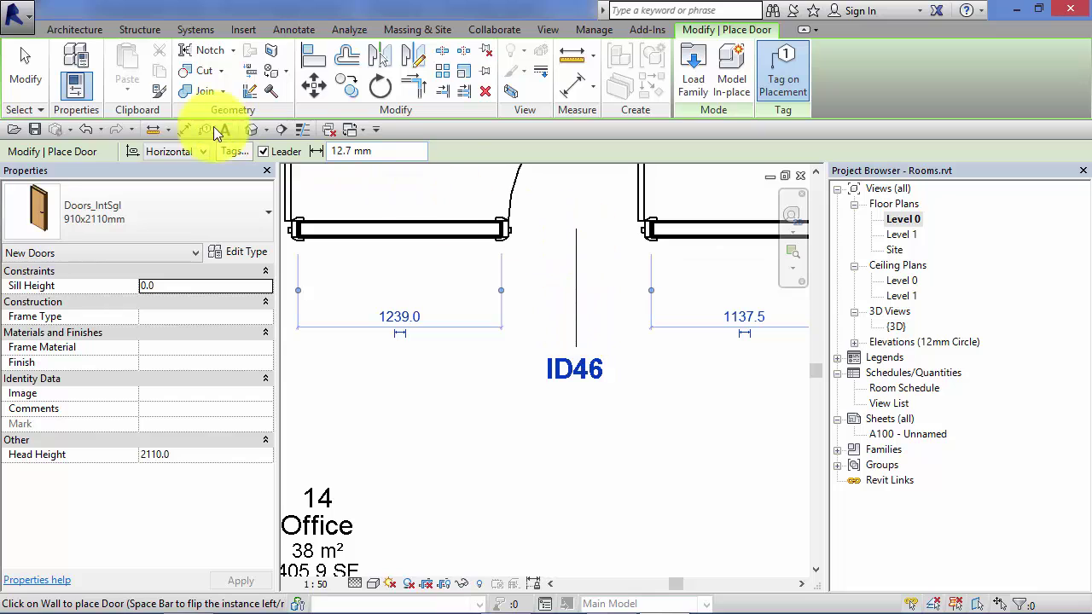
left_click(25, 70)
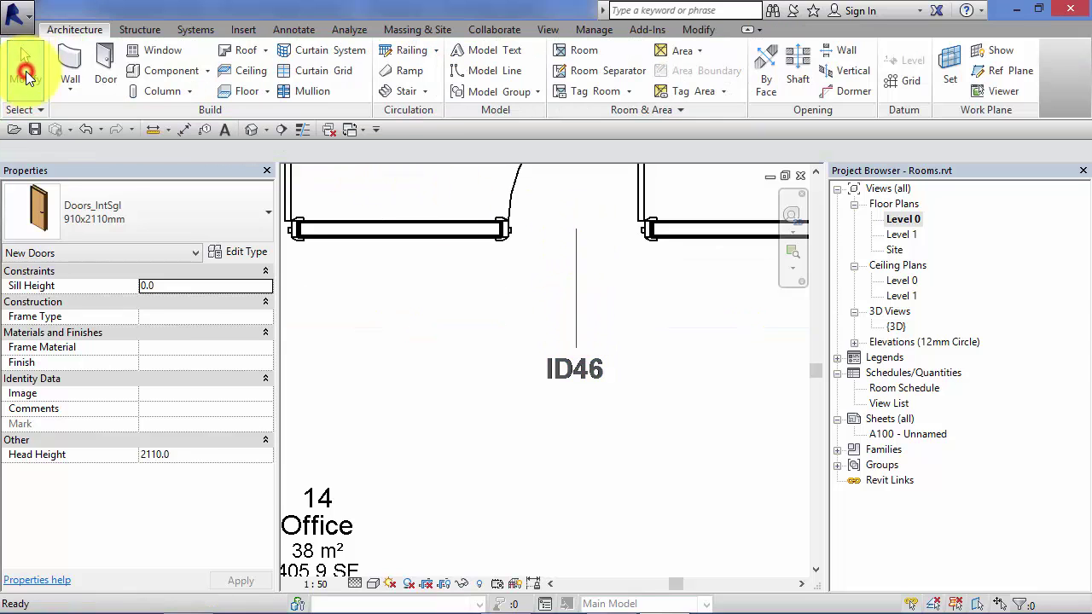
left_click(584, 376)
left_click_drag(574, 389, 440, 345)
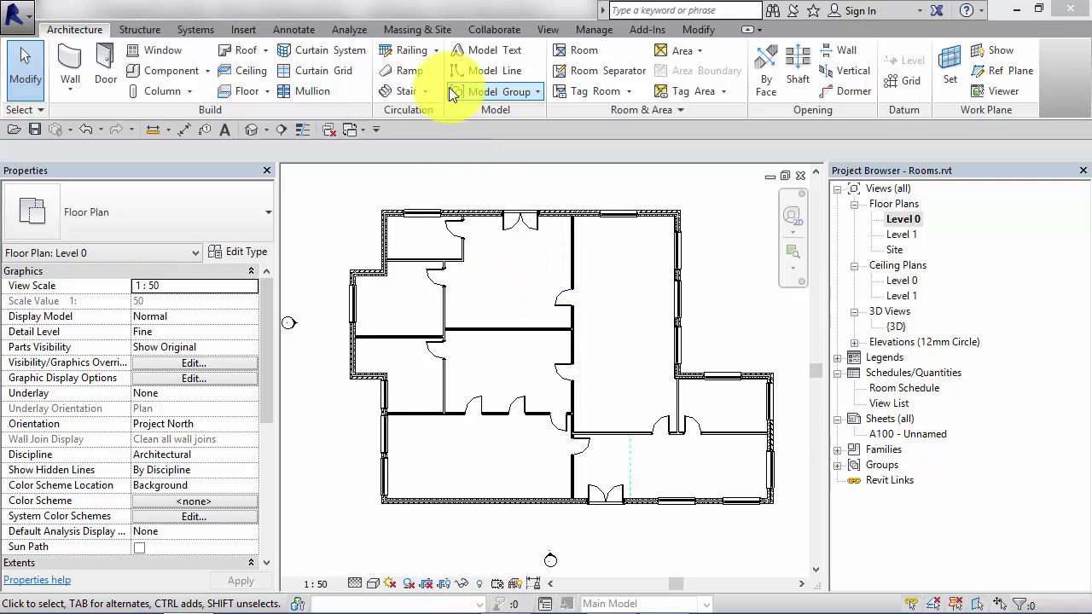
- Start Tag by Category without saving the project, and preview tags with leaders on the interior doors and partition walls
left_click(297, 31)
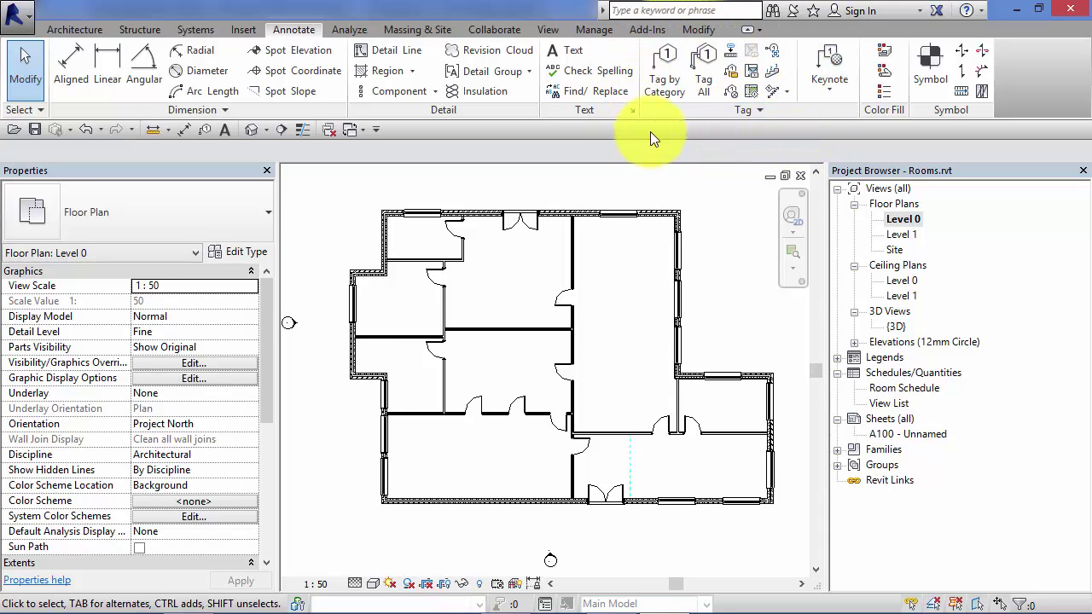
left_click(665, 56)
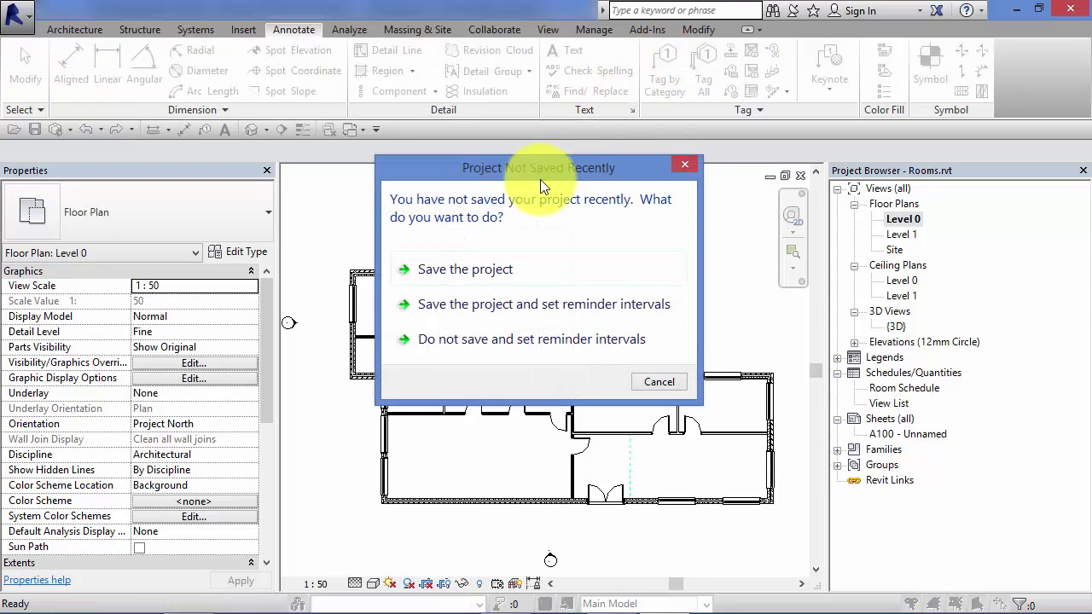
left_click(659, 382)
scroll(478, 271, "up", 3)
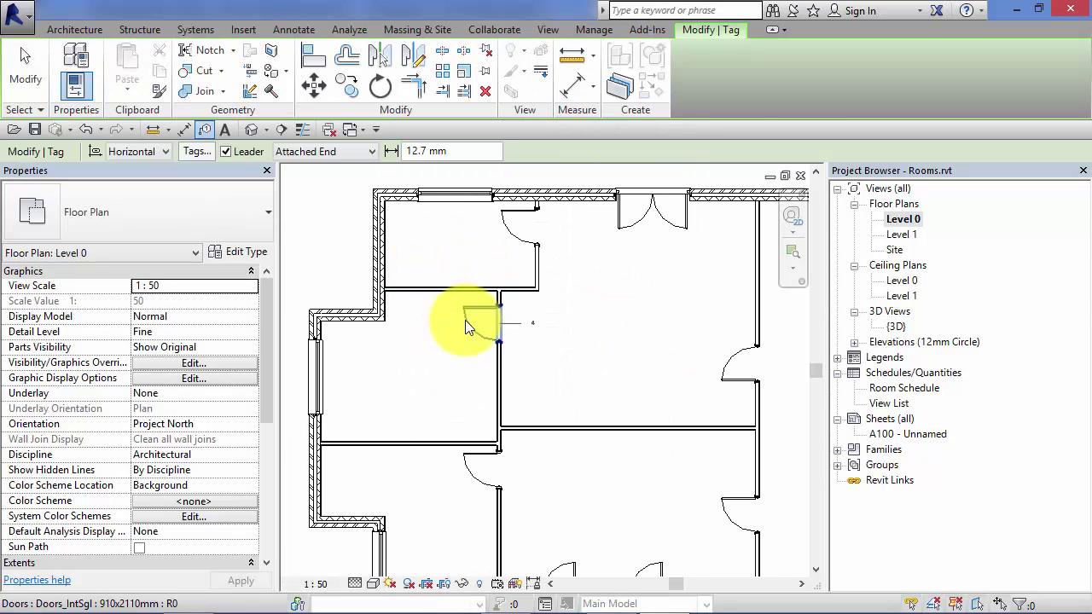
scroll(546, 355, "up", 1)
middle_click_drag(543, 353, 520, 339)
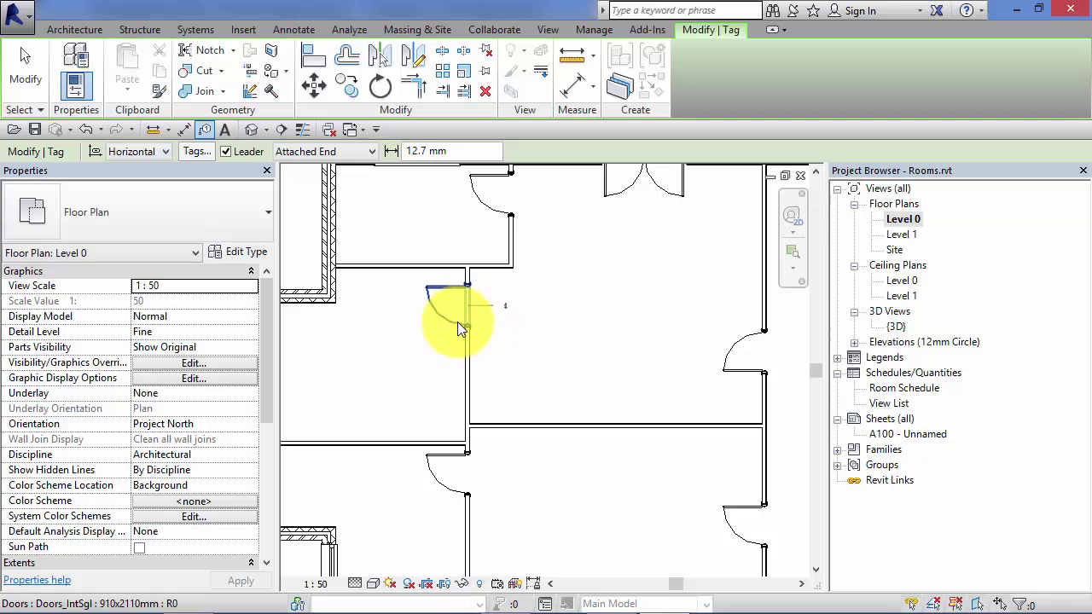
scroll(509, 207, "down", 2)
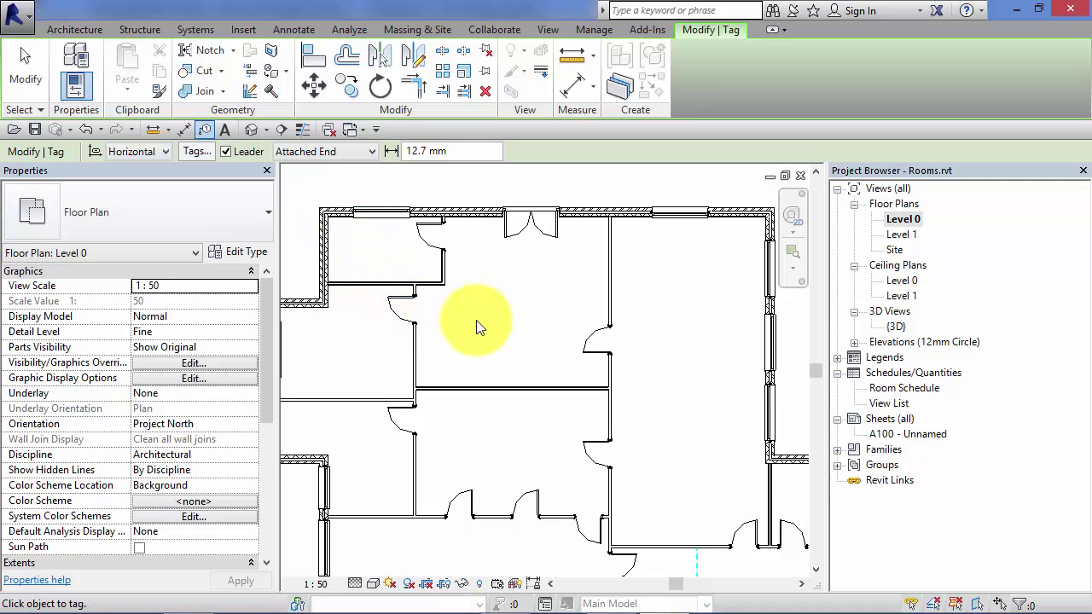
middle_click_drag(501, 329, 518, 316)
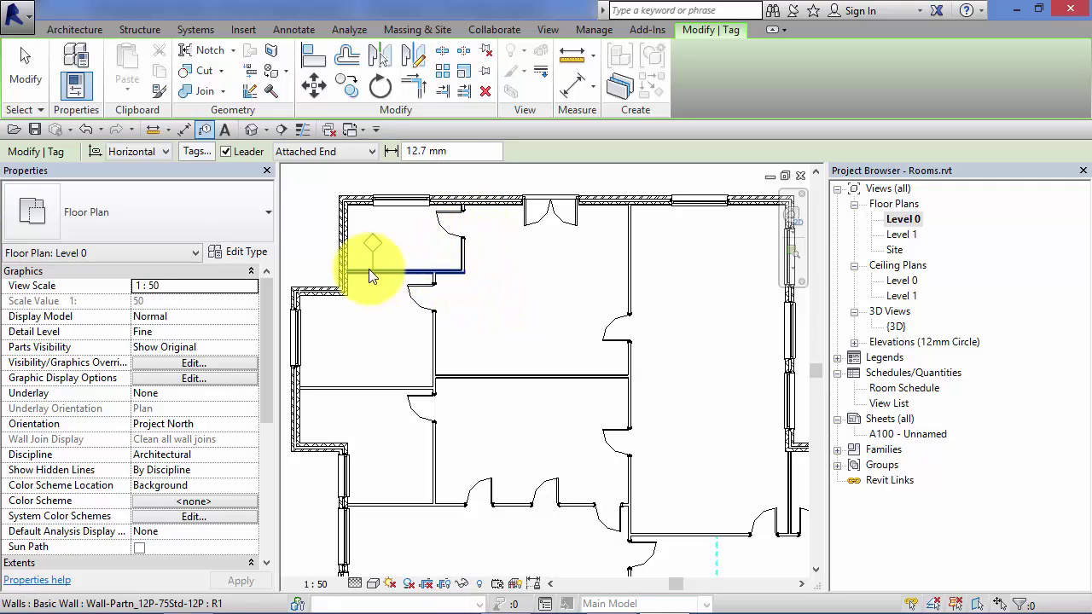
scroll(401, 290, "up", 1)
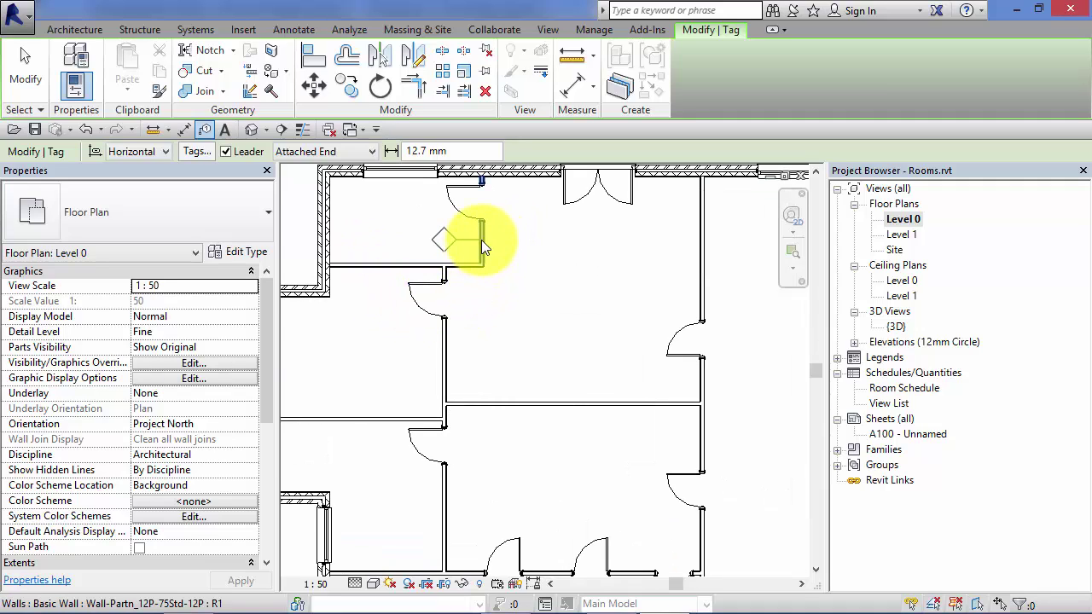
scroll(484, 290, "up", 1)
middle_click_drag(519, 300, 553, 310)
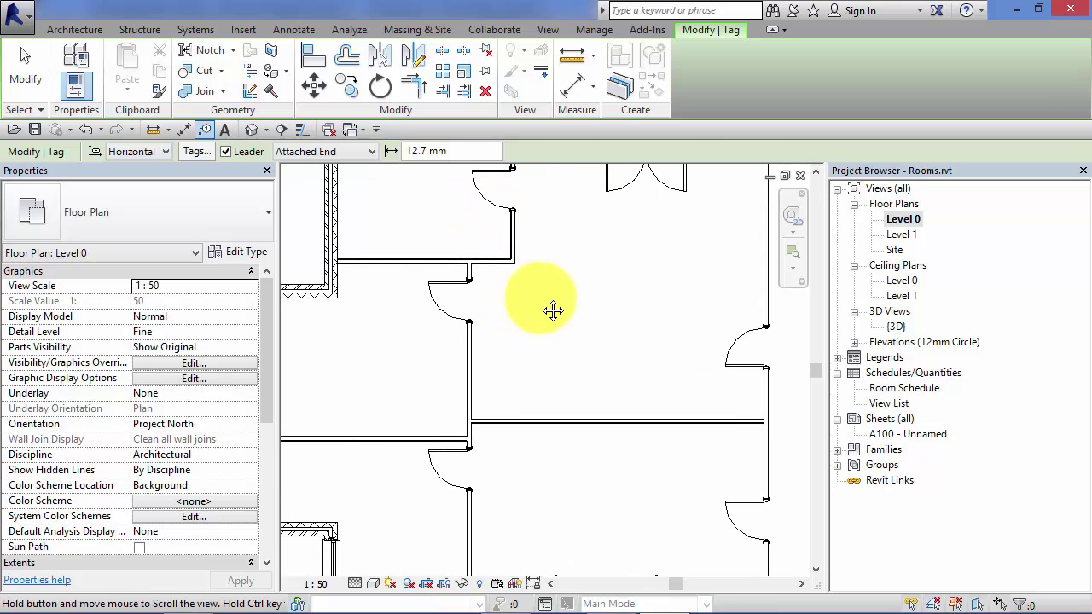
- Turn off the tag leader and tag the two single doors on the left interior wall and the upper exterior double door
left_click(225, 153)
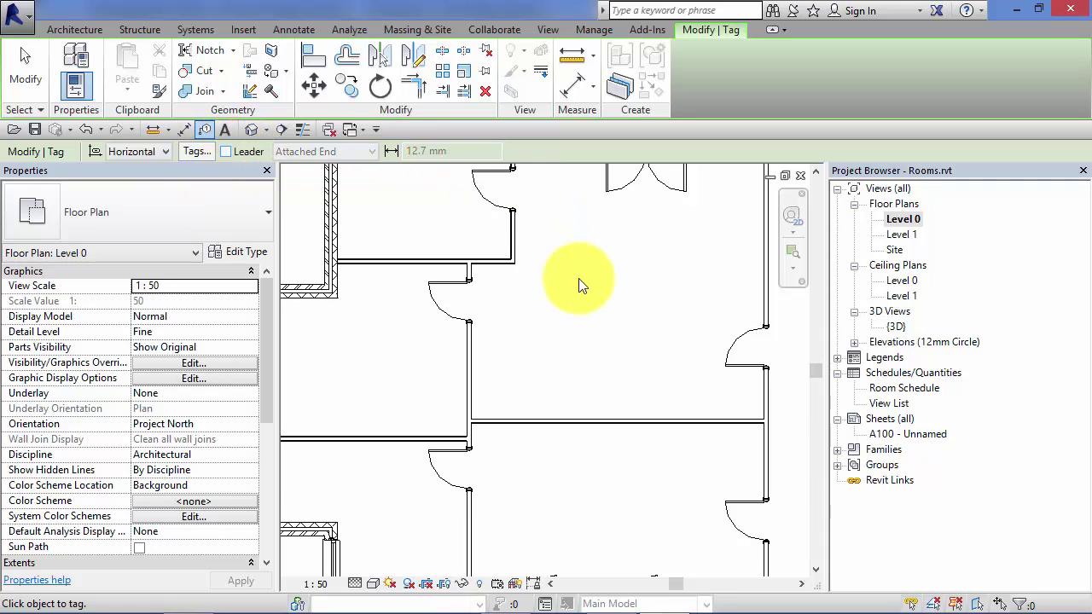
middle_click_drag(441, 321, 433, 350)
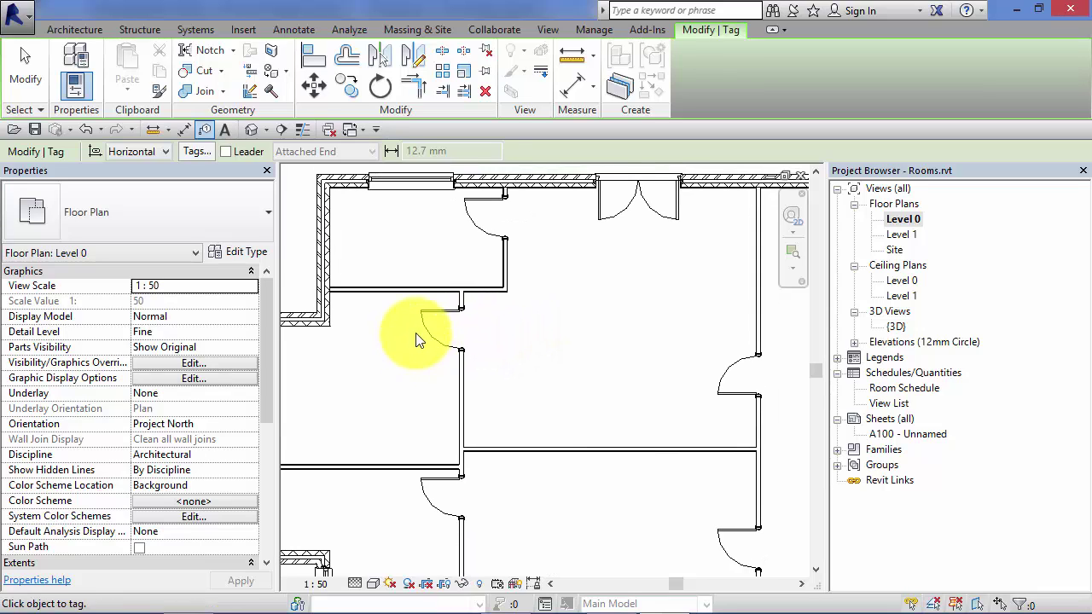
left_click(429, 333)
left_click(616, 220)
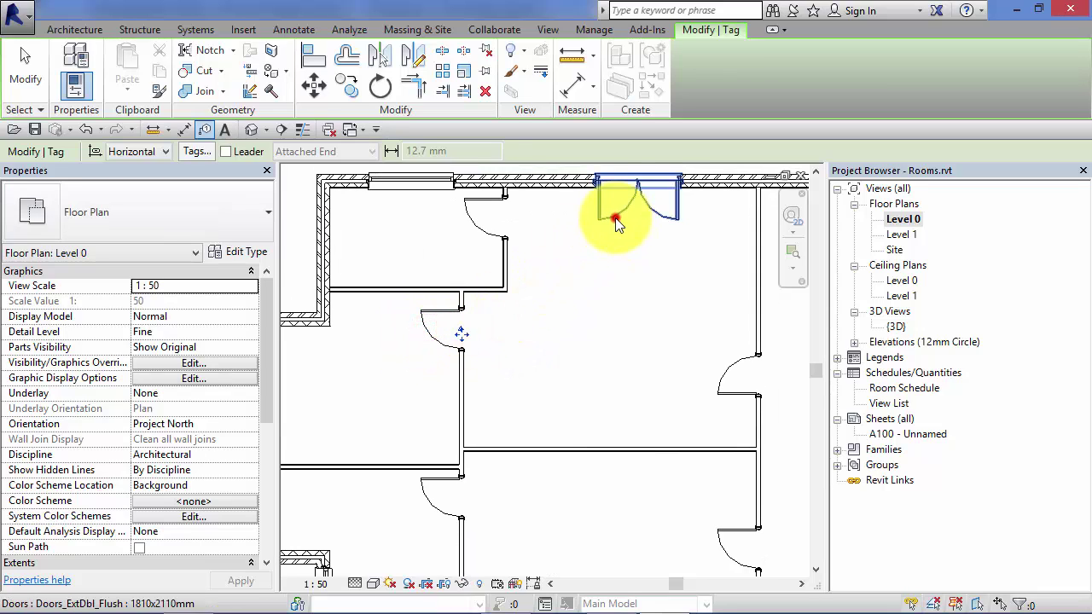
middle_click_drag(568, 372, 582, 289)
left_click(463, 426)
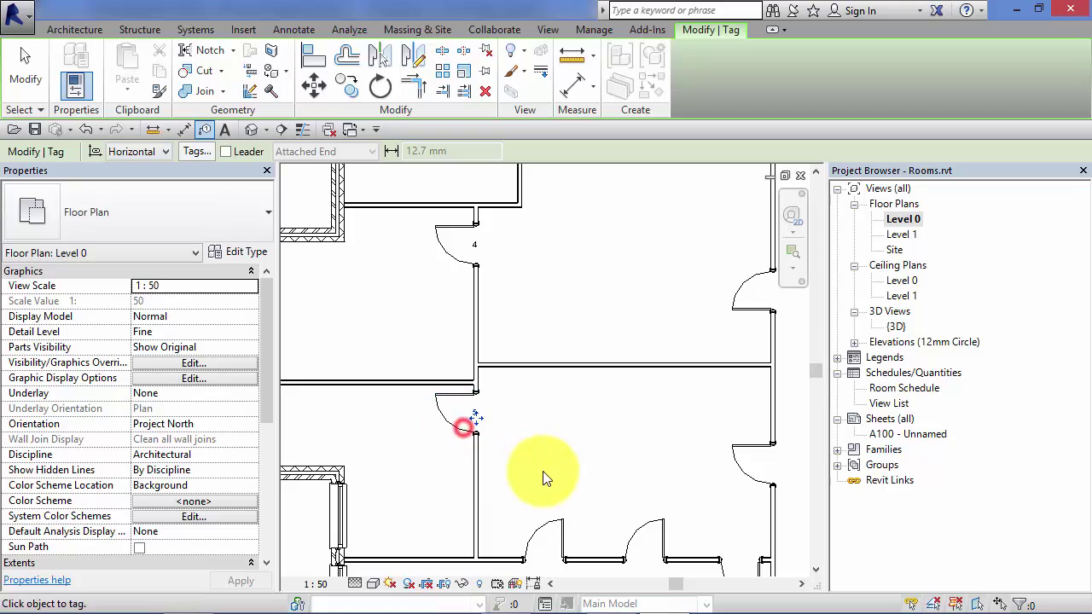
- Tag the three doors along the lower partition wall and the two doors on the adjoining right-hand wall, all without leaders
middle_click_drag(542, 444, 489, 290)
left_click(486, 385)
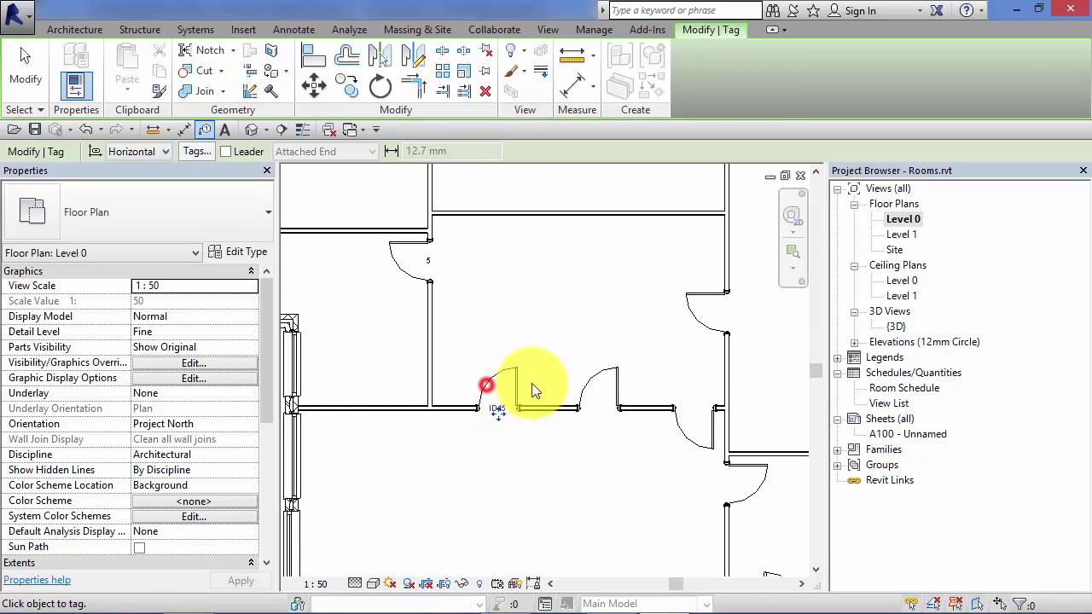
left_click(583, 386)
left_click(679, 429)
left_click(704, 324)
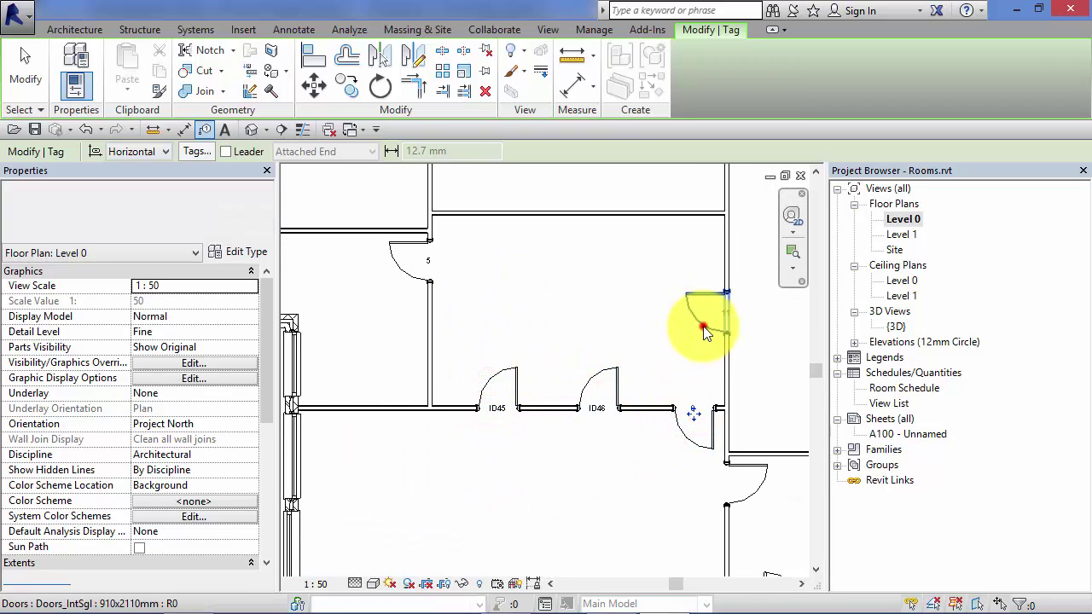
left_click(756, 488)
- Examine the placed door tags and the untagged door farther up the same wall, and finish tagging by category
scroll(658, 288, "up", 3)
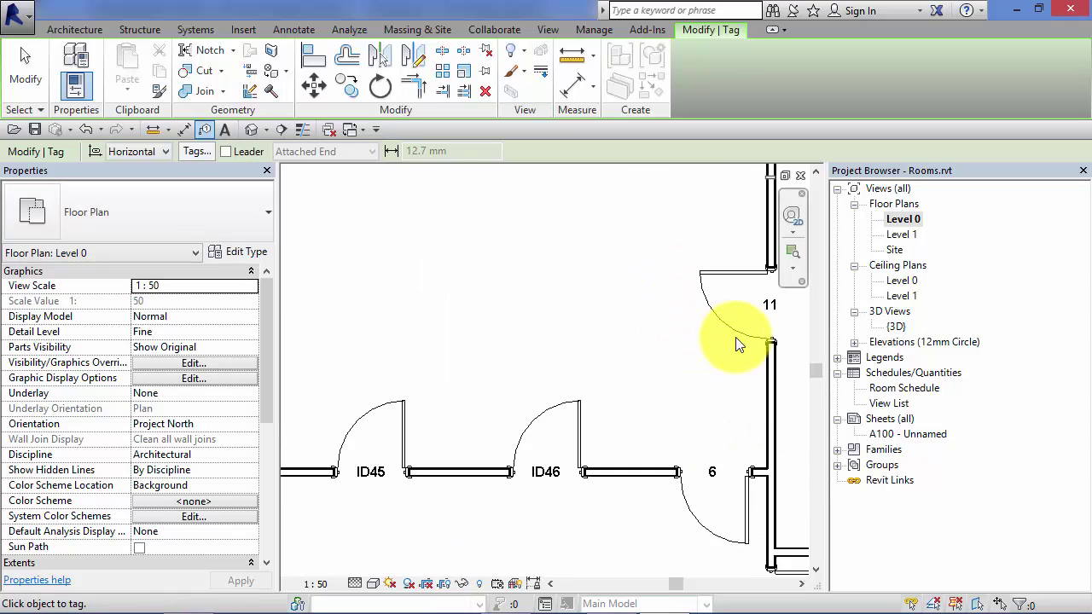
middle_click_drag(666, 298, 489, 298)
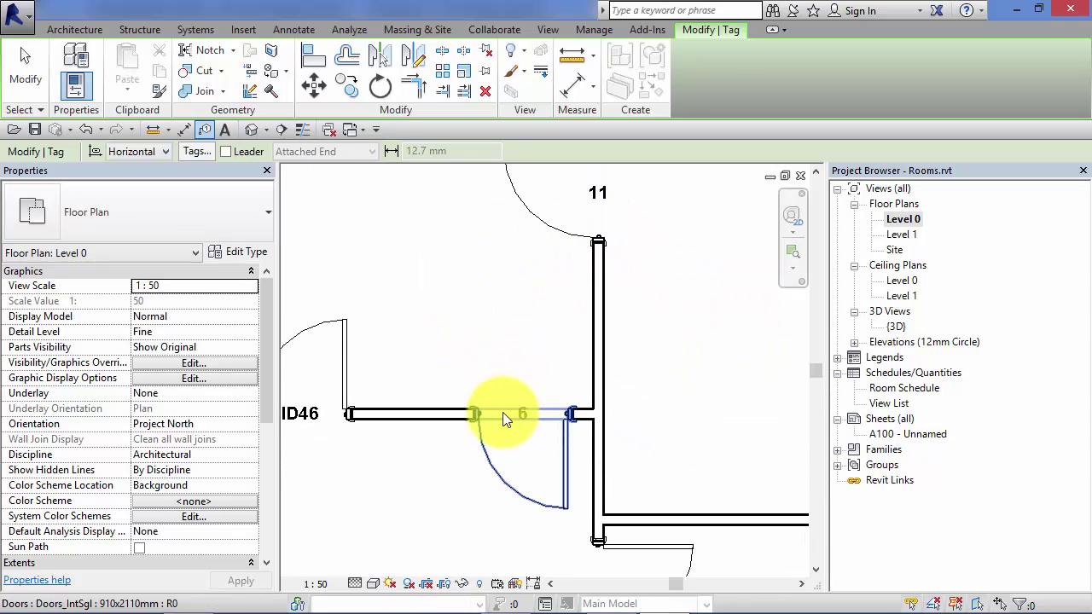
middle_click_drag(373, 463, 463, 446)
scroll(435, 333, "down", 3)
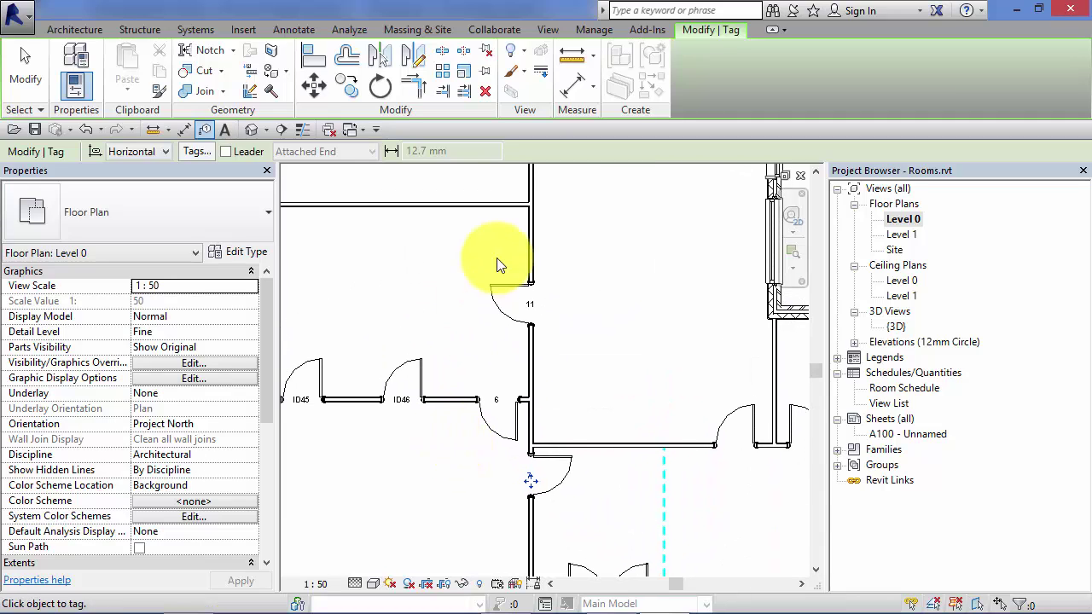
scroll(503, 305, "up", 1)
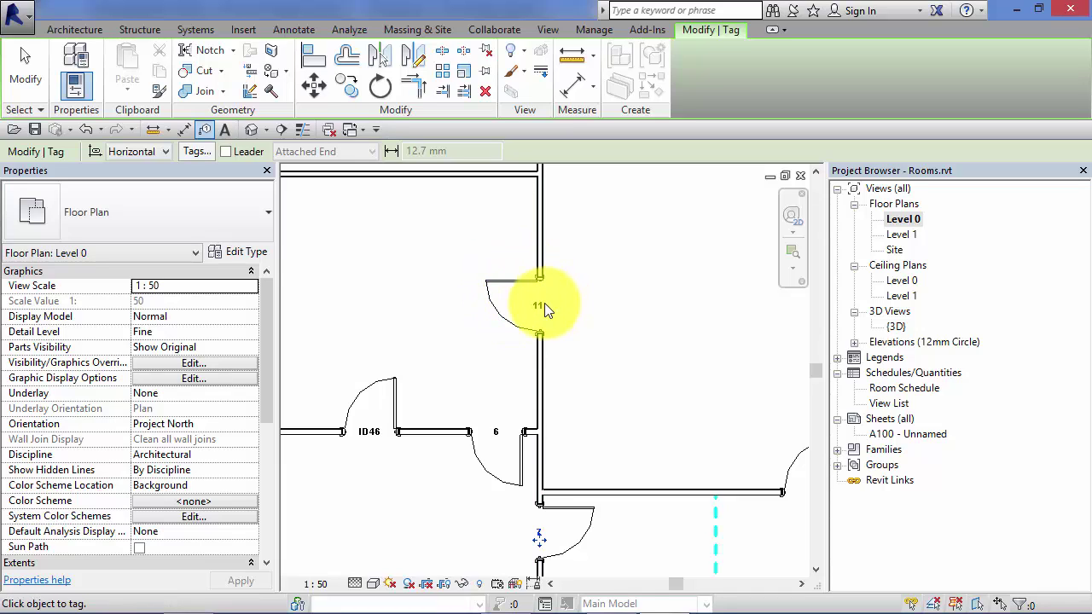
scroll(576, 297, "down", 3)
middle_click_drag(603, 334, 664, 341)
scroll(654, 334, "up", 2)
scroll(653, 341, "up", 2)
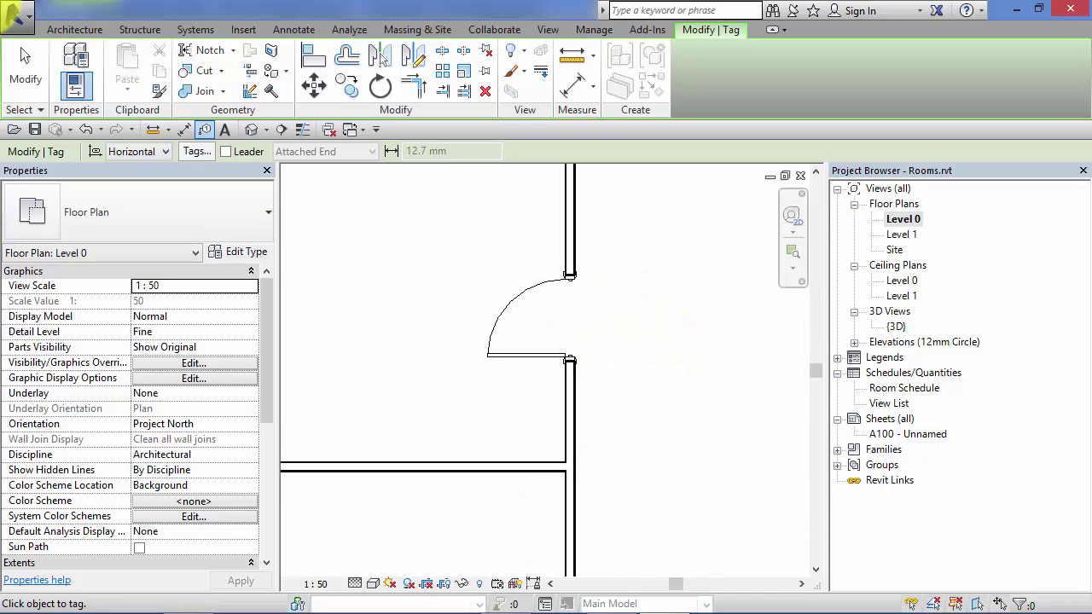
left_click(32, 79)
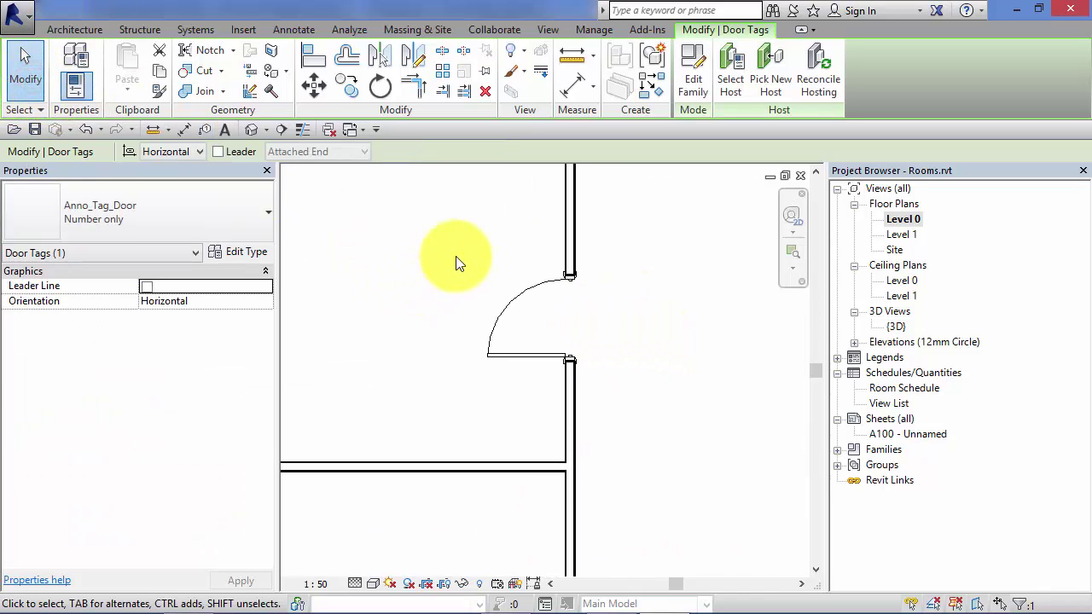
- Bring up the Tag All Not Tagged settings for the untagged Level 0 floor plan
left_click(512, 307)
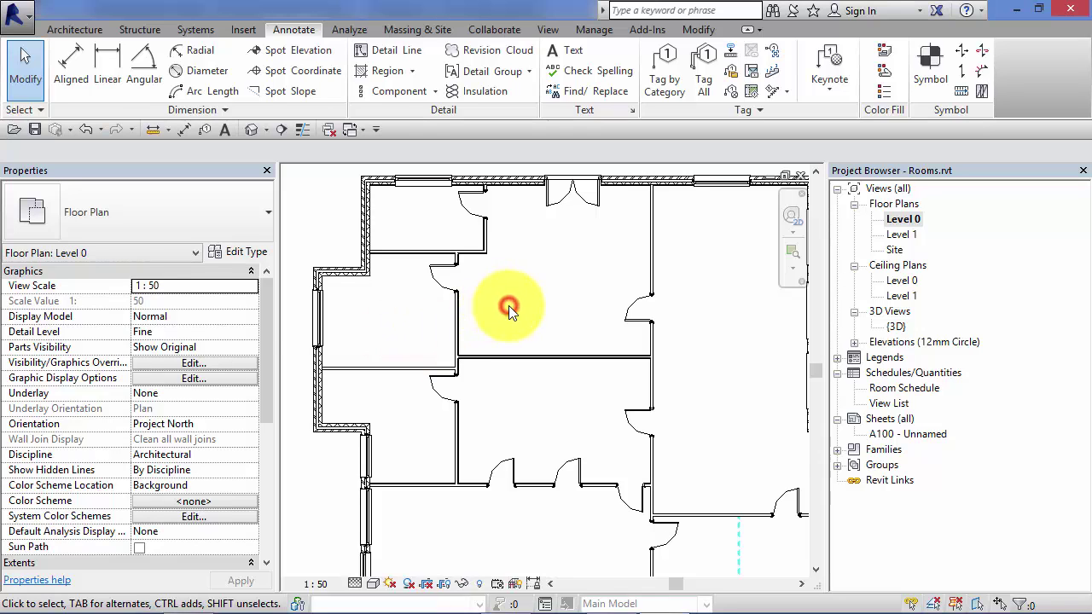
scroll(512, 305, "down", 2)
middle_click_drag(539, 290, 488, 247)
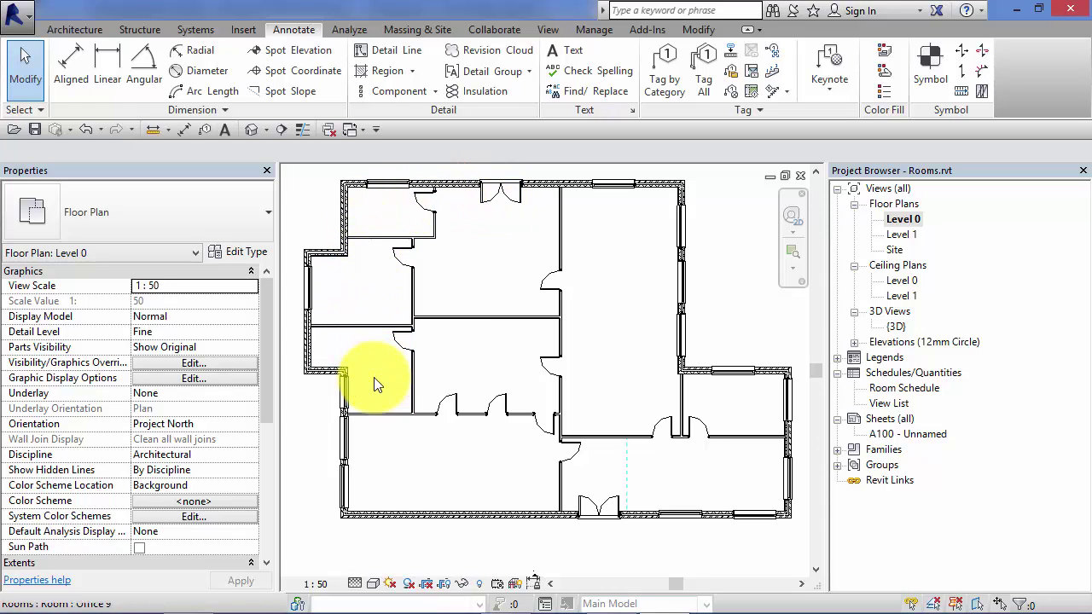
left_click_drag(434, 446, 470, 437)
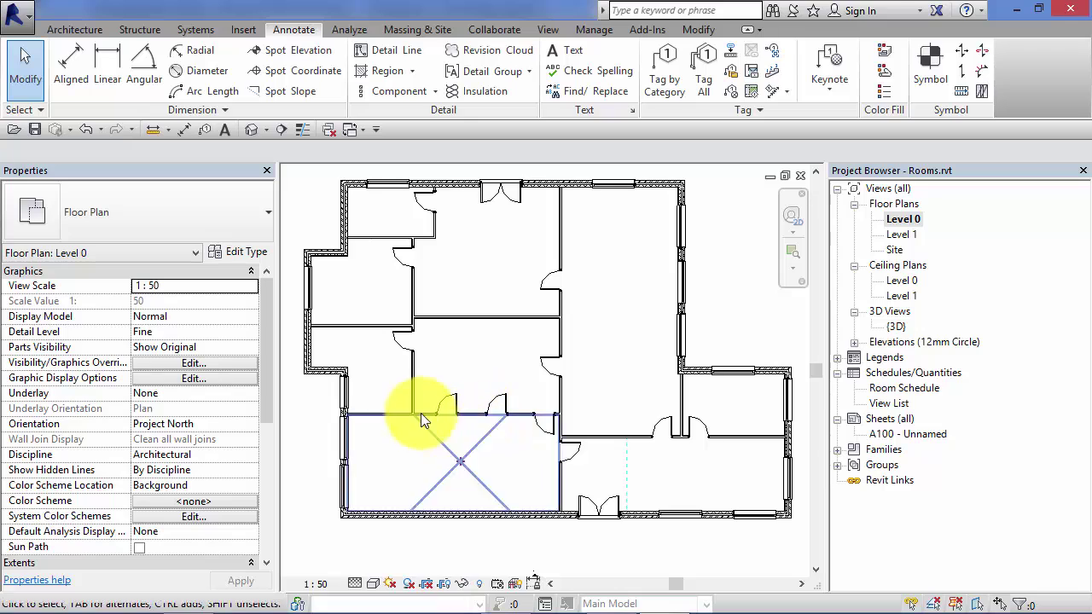
left_click(703, 99)
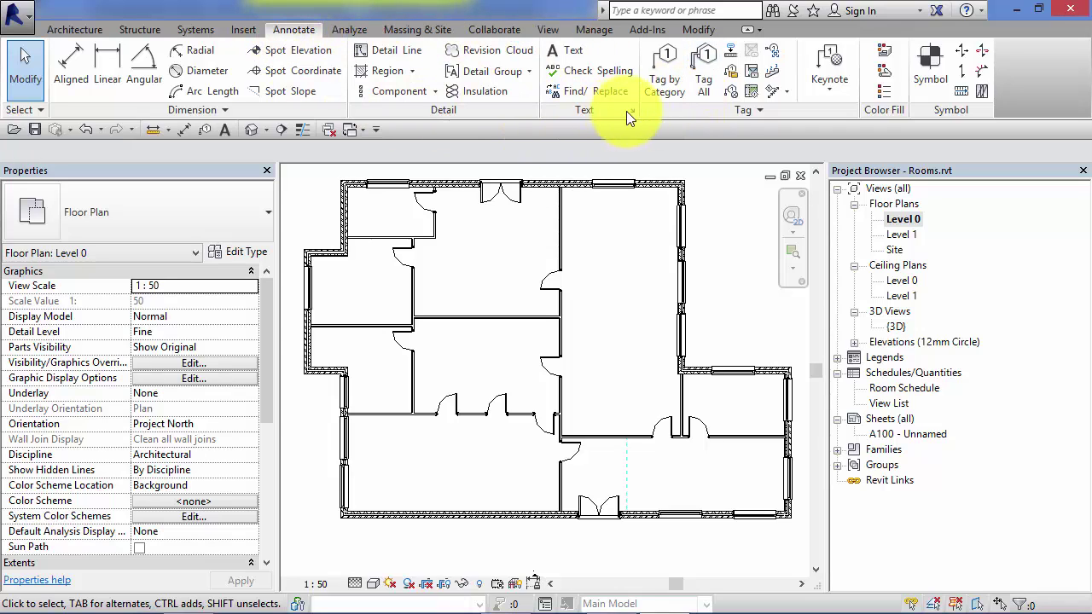
left_click(701, 75)
left_click_drag(310, 36, 592, 30)
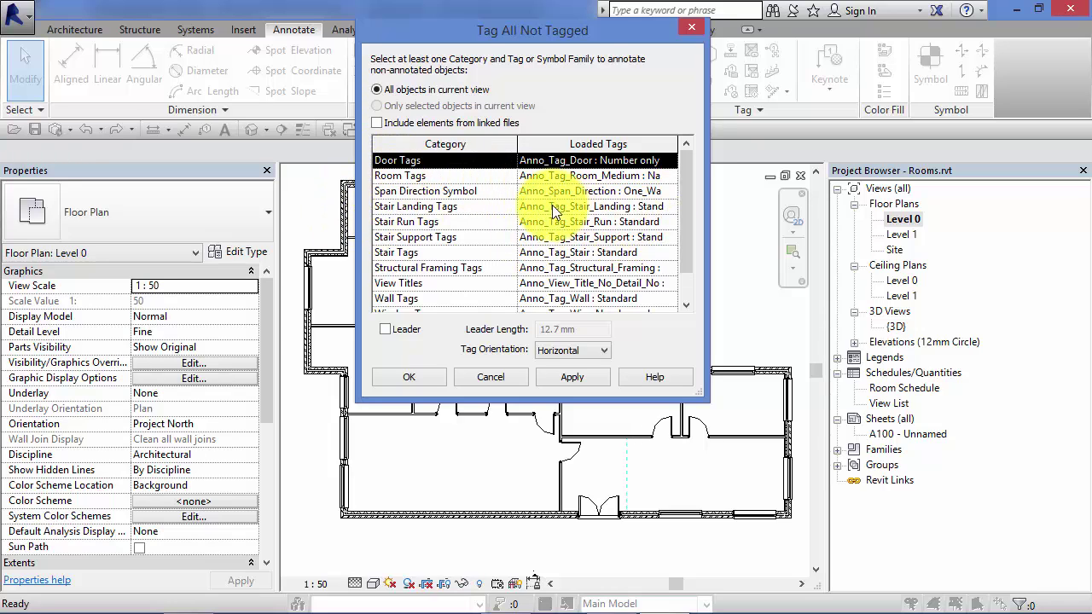
- Select the Door Tags category with the Anno_Tag_Door : Number only tag, and move the dialog clear of the plan
left_click(441, 160)
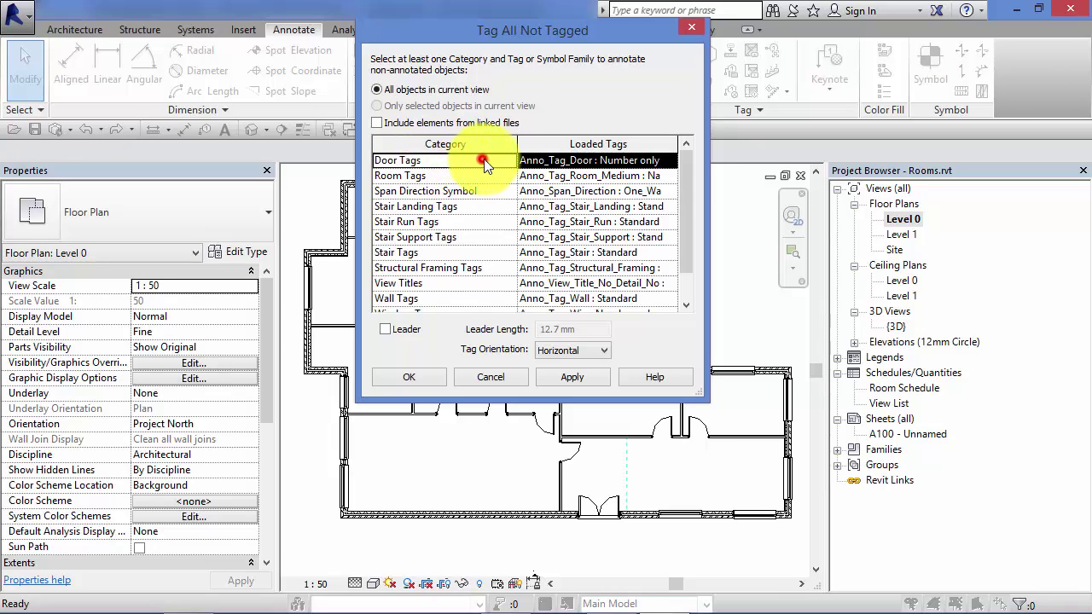
left_click(523, 160)
left_click(487, 160)
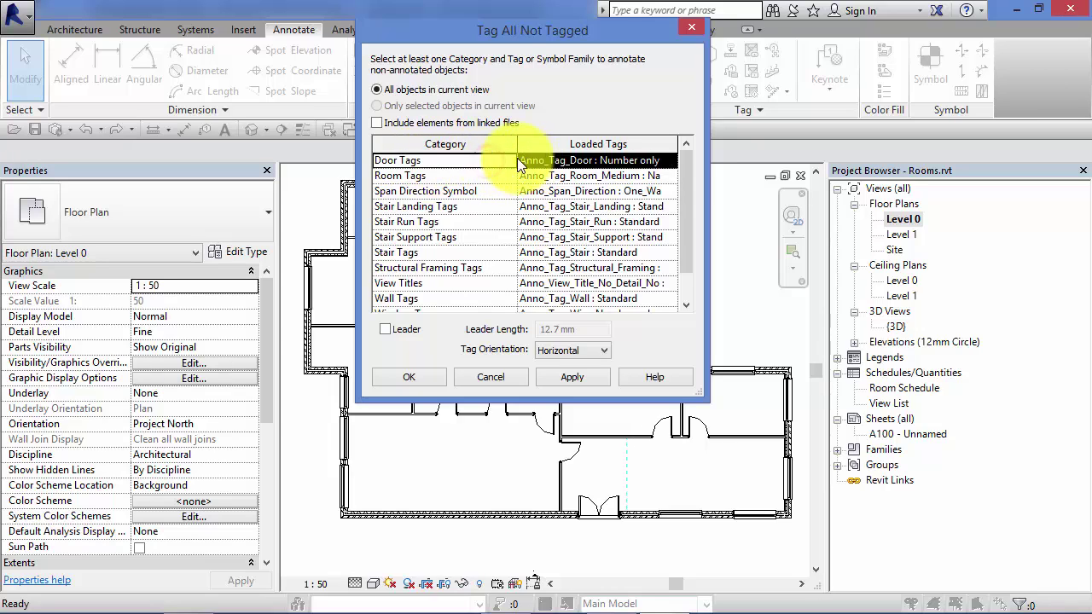
left_click(520, 159)
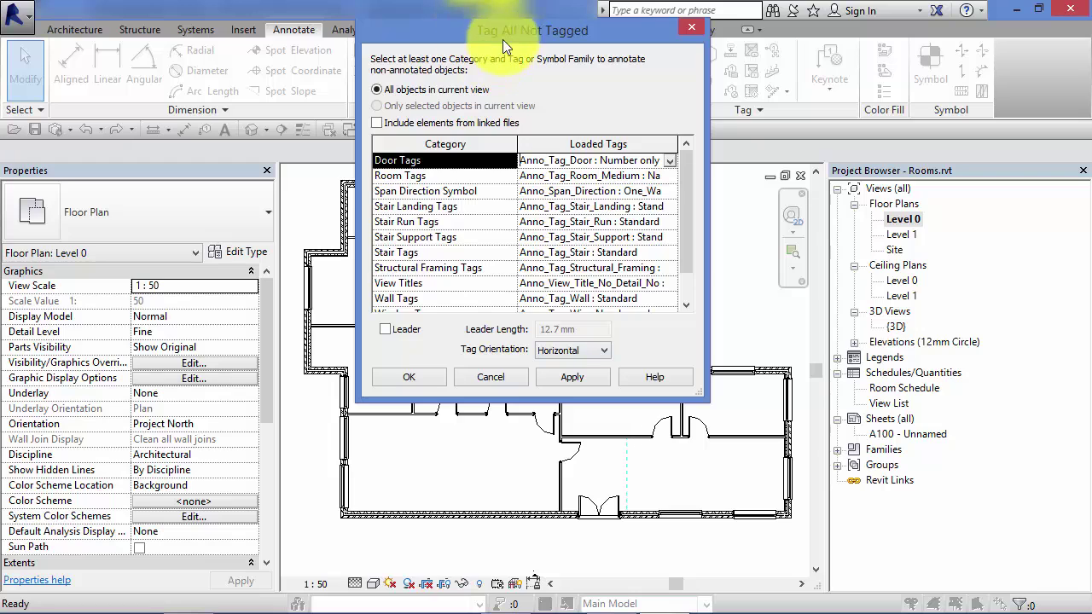
left_click_drag(516, 38, 865, 7)
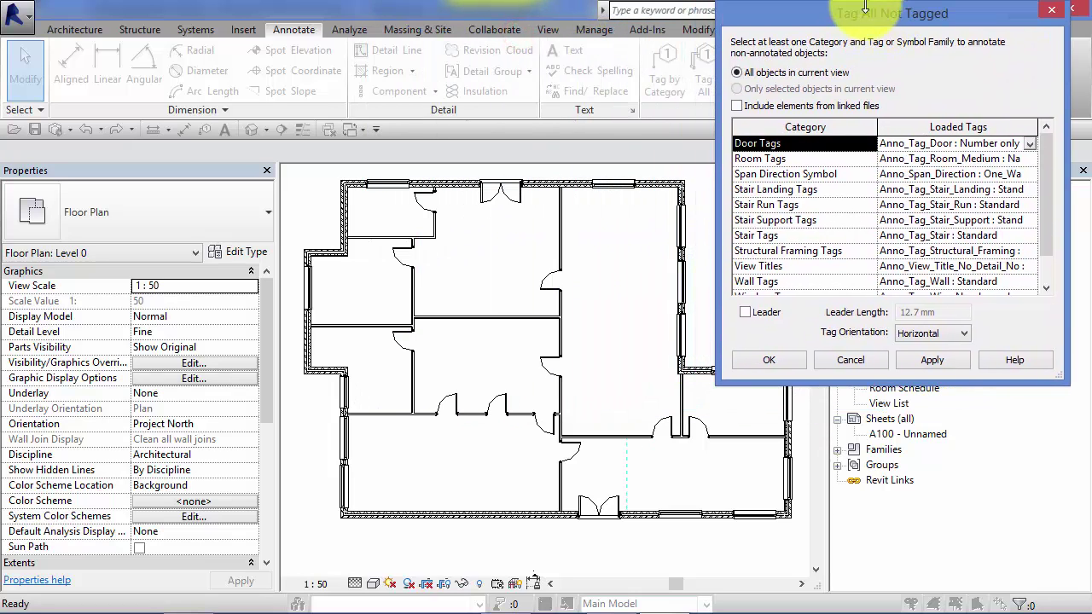
- Tag all untagged doors on the Level 0 plan with the Number only tag, without leaders
left_click(911, 360)
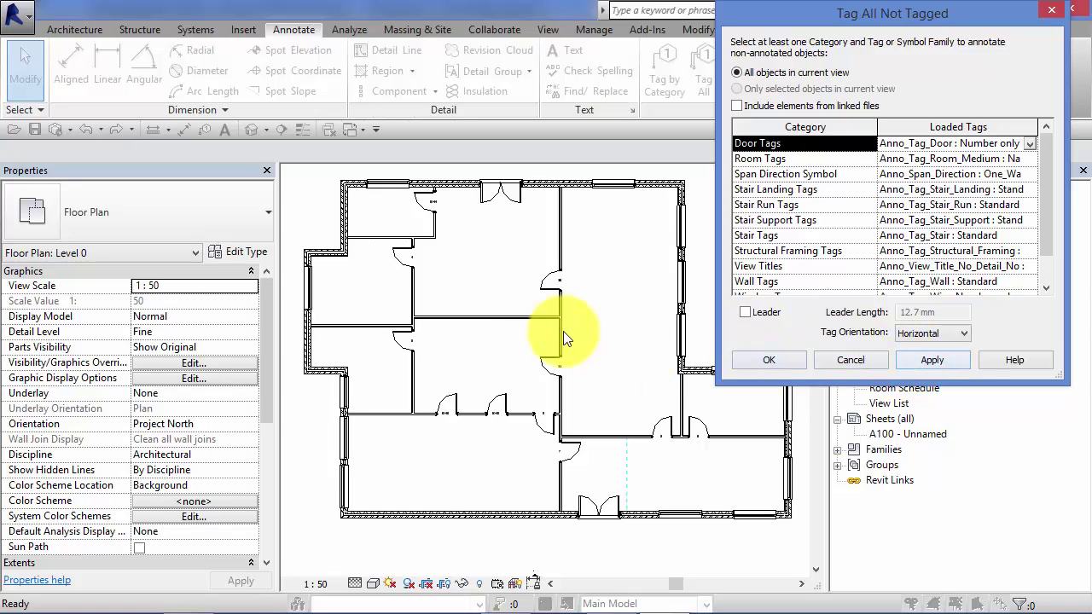
left_click(765, 363)
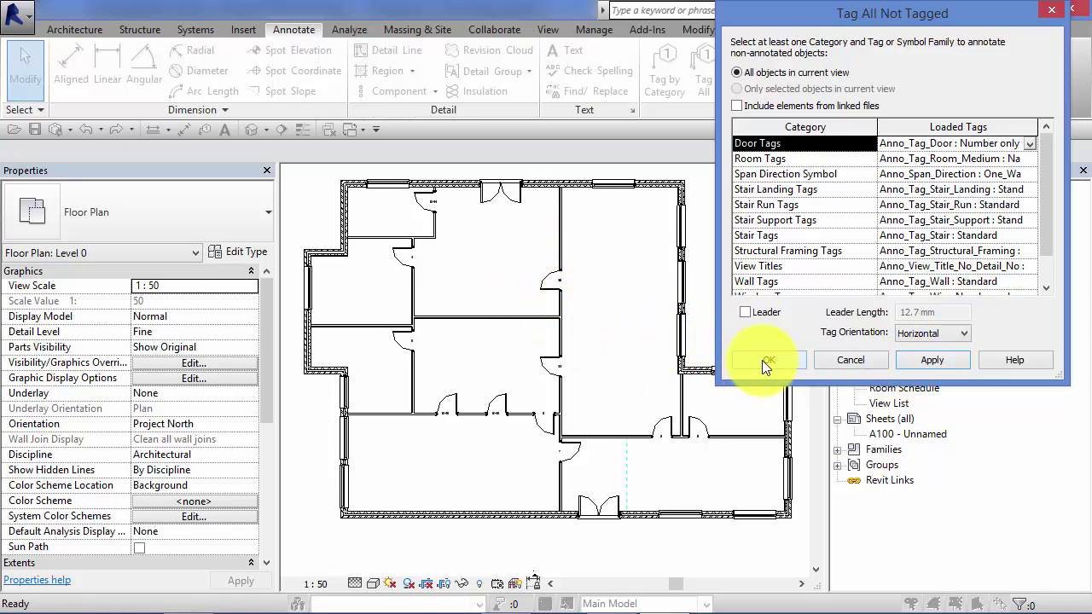
scroll(522, 300, "up", 2)
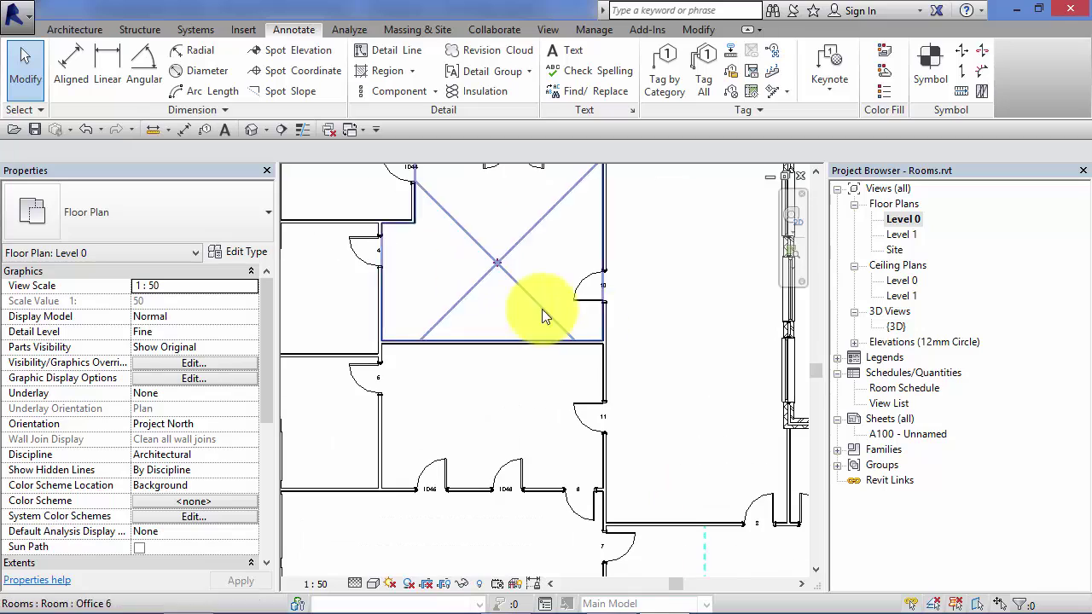
scroll(563, 403, "down", 1)
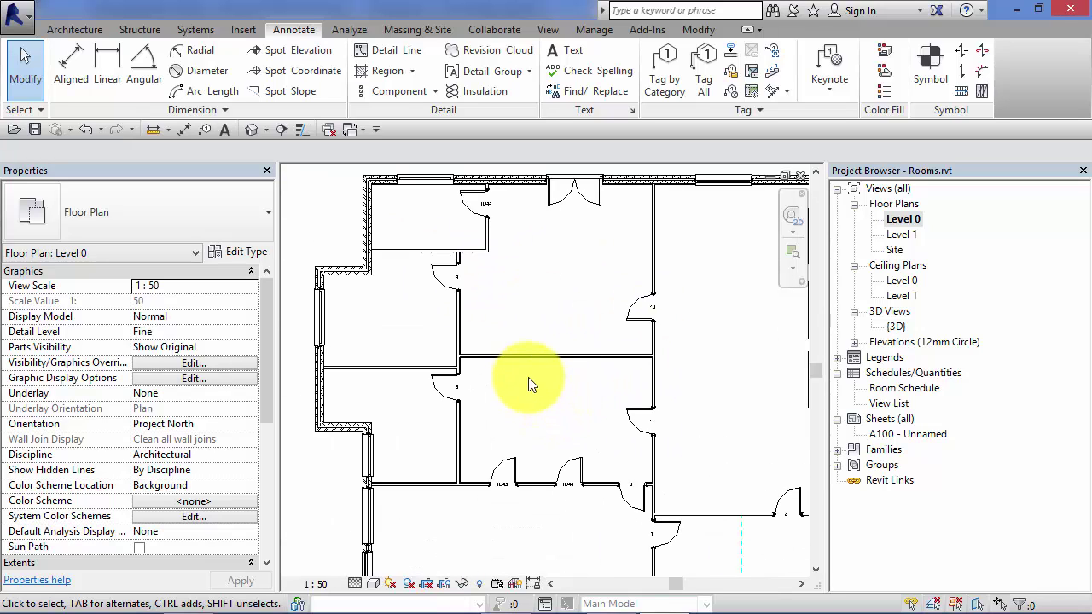
- Hide the Door Tags annotation category in the Visibility/Graphic Overrides of the Level 0 floor plan
key("v")
key("v")
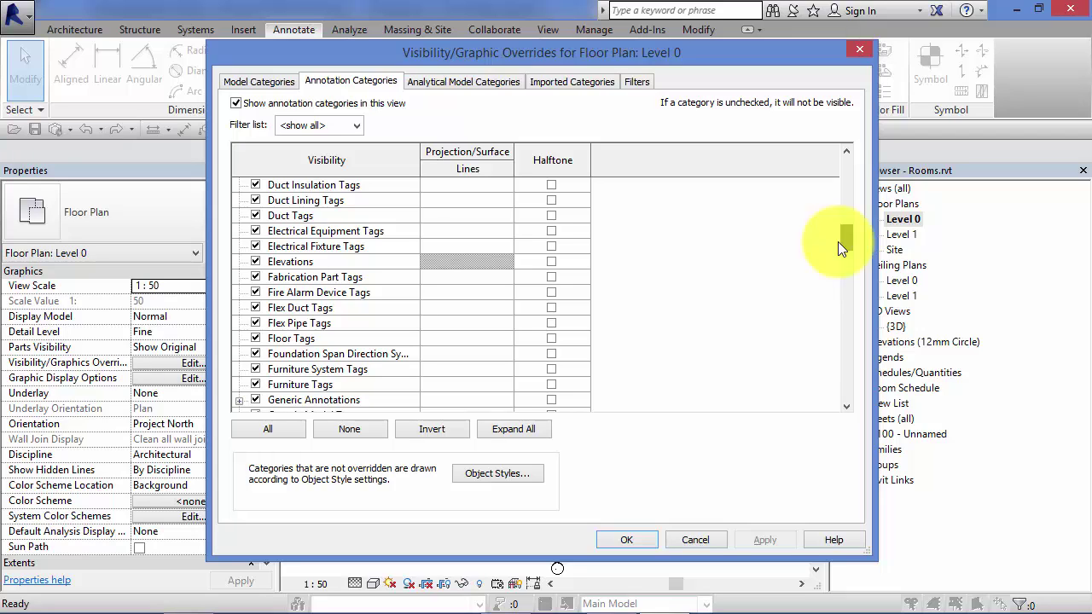
scroll(837, 242, "down", 1)
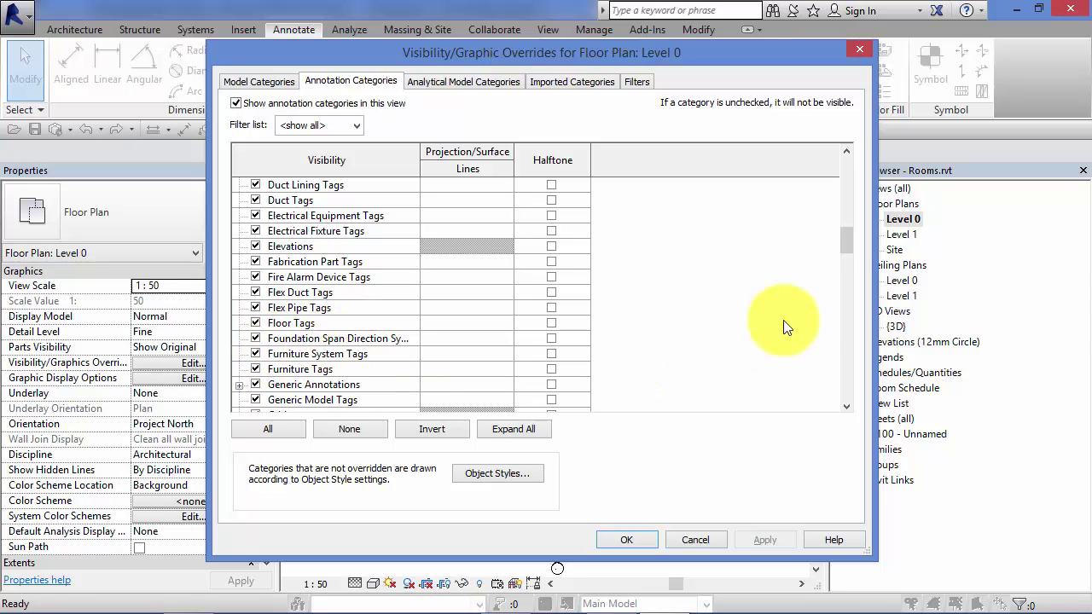
left_click_drag(847, 244, 849, 262)
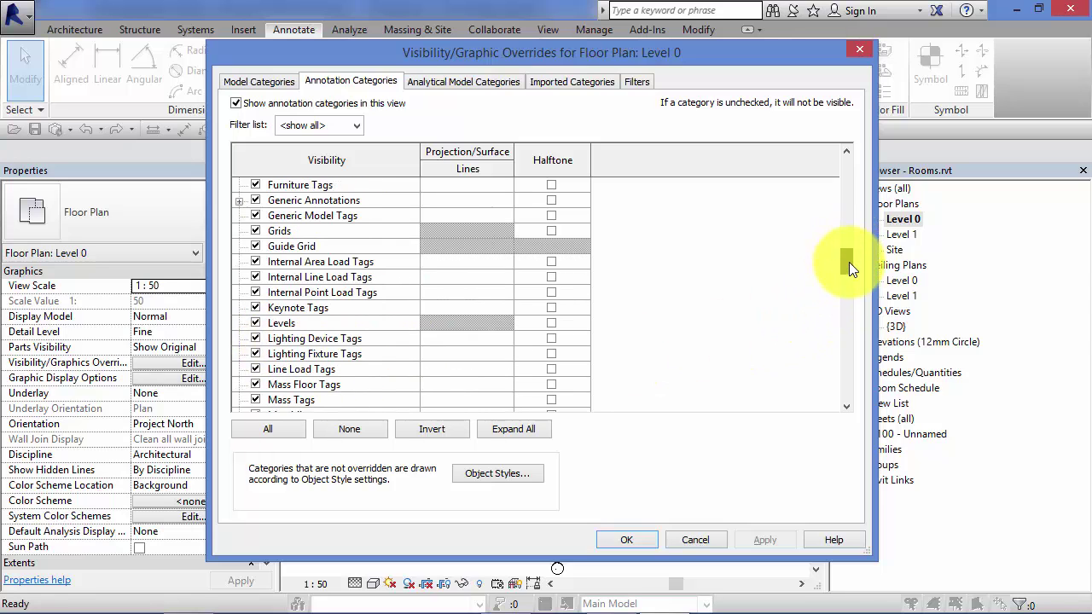
left_click_drag(692, 58, 926, 391)
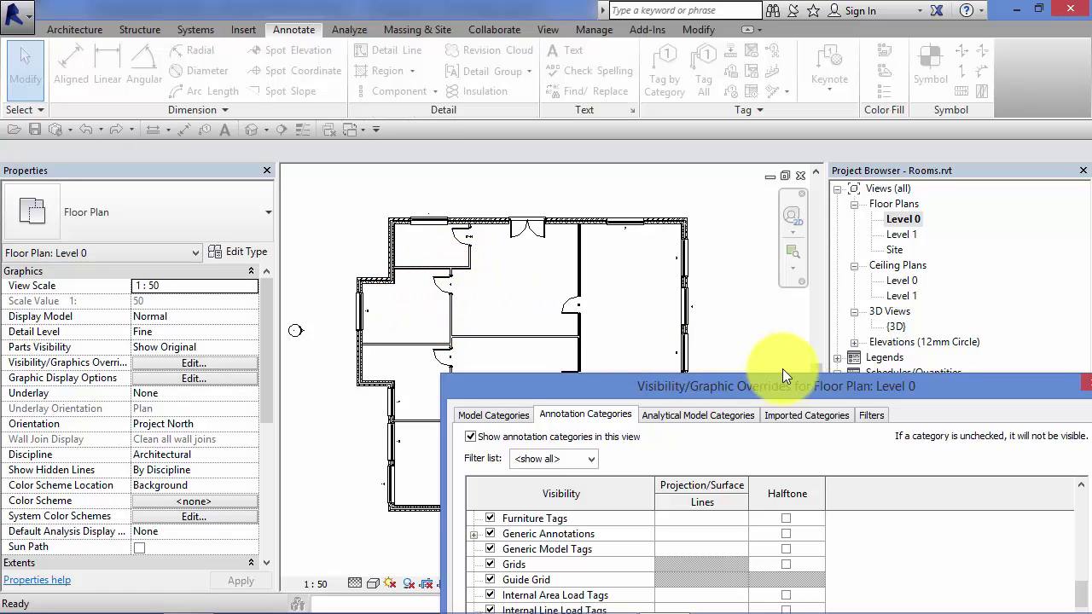
left_click_drag(780, 386, 595, 83)
left_click_drag(896, 291, 898, 254)
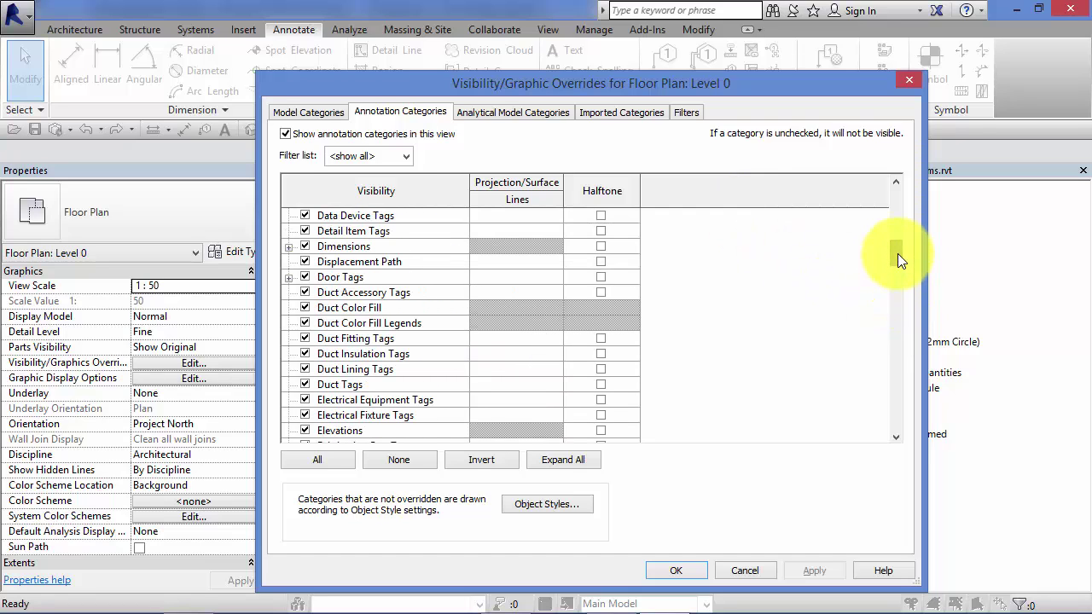
left_click(305, 276)
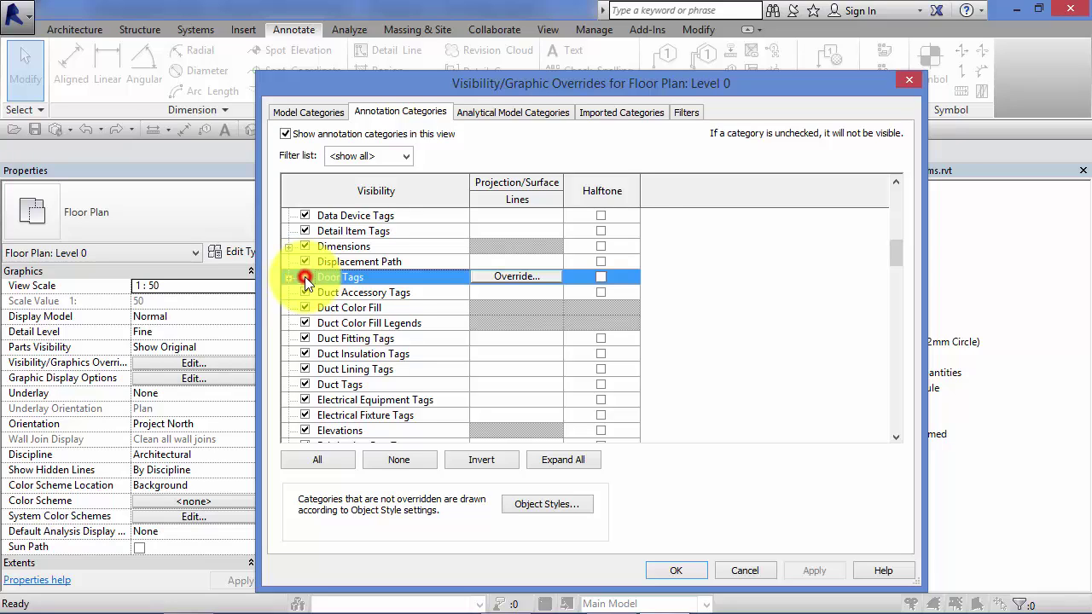
left_click(789, 556)
left_click(672, 568)
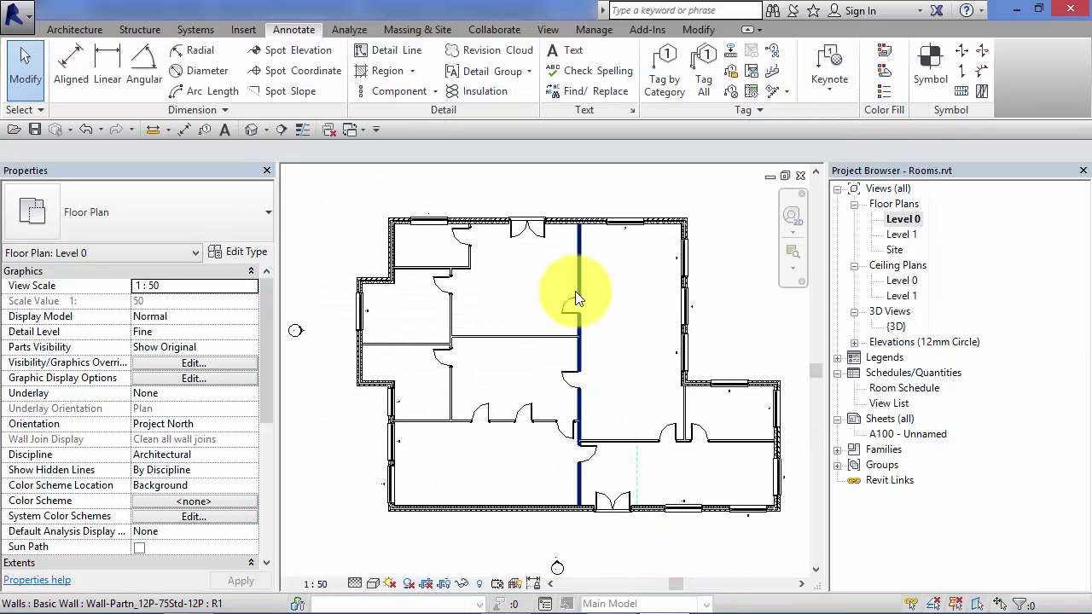
- Examine the instance and type properties of the 910x2110mm door marked 4 without changing them
scroll(451, 290, "up", 5)
middle_click_drag(427, 329, 477, 345)
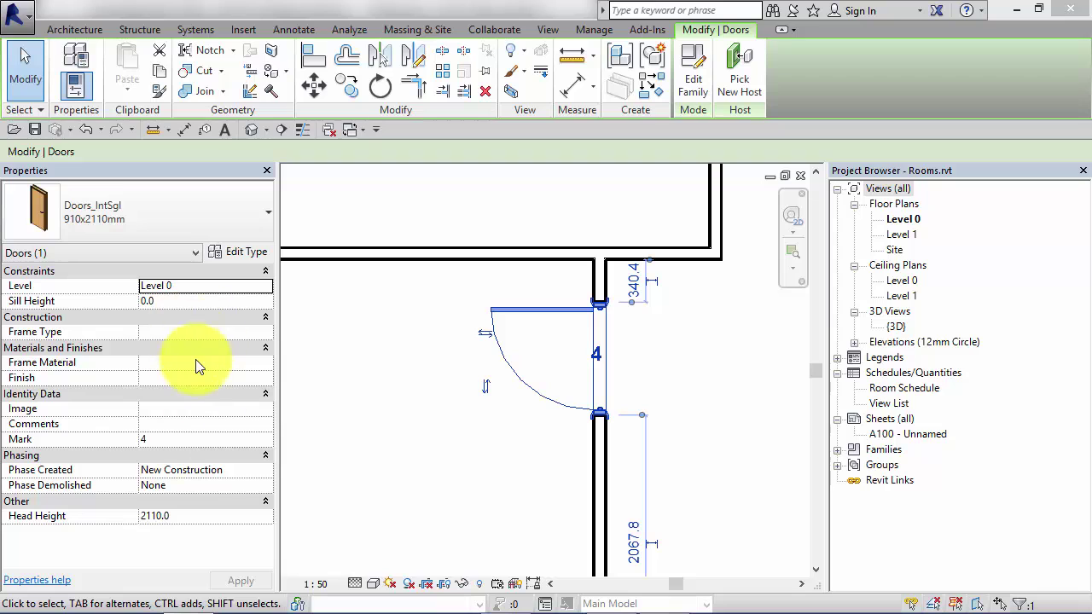
left_click(245, 251)
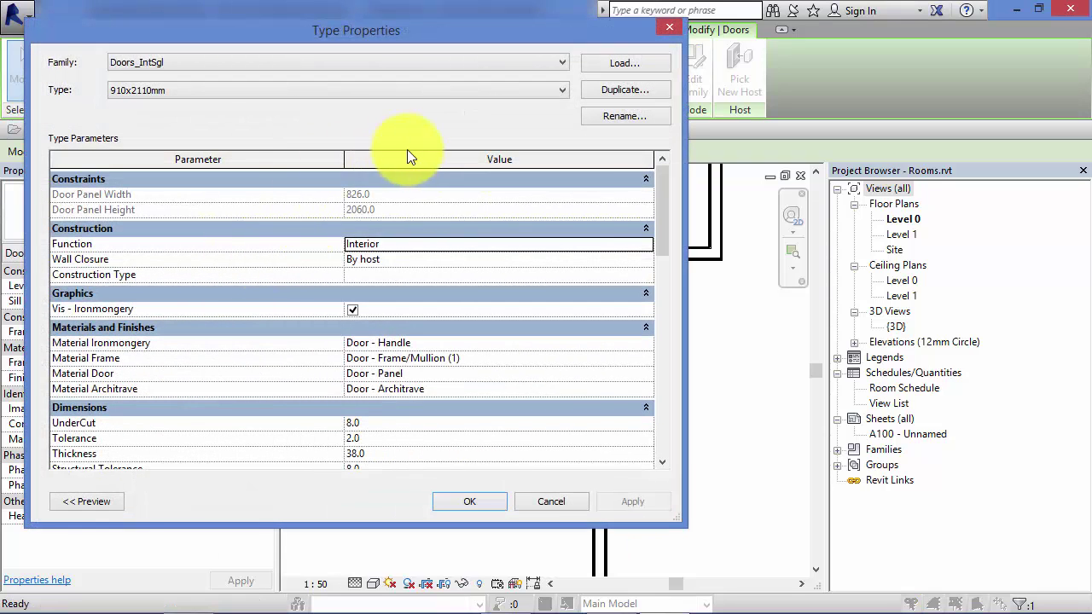
left_click_drag(662, 217, 655, 397)
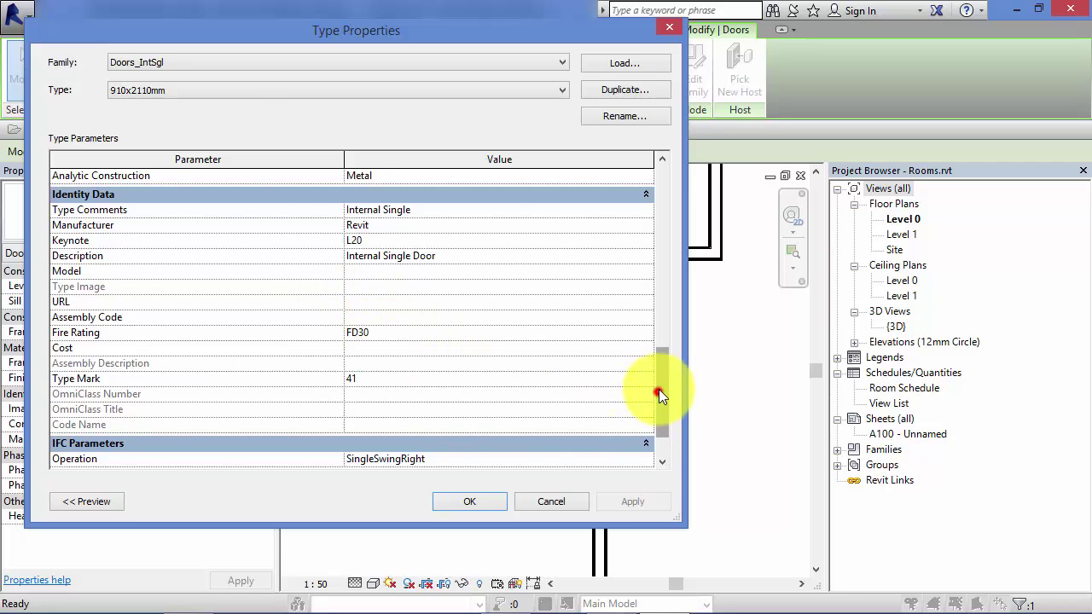
left_click_drag(661, 394, 658, 332)
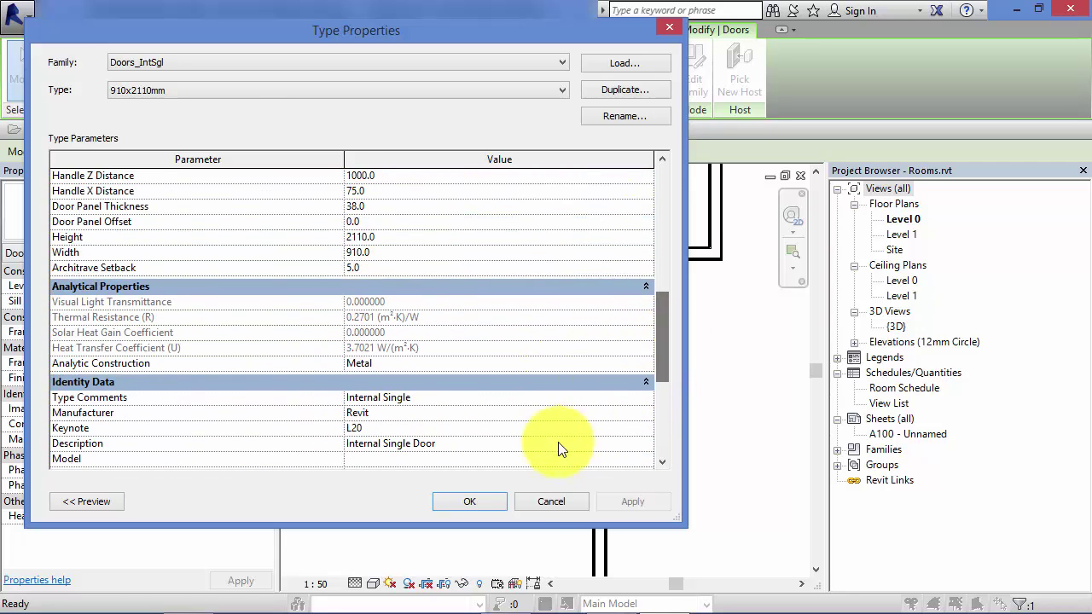
left_click(551, 501)
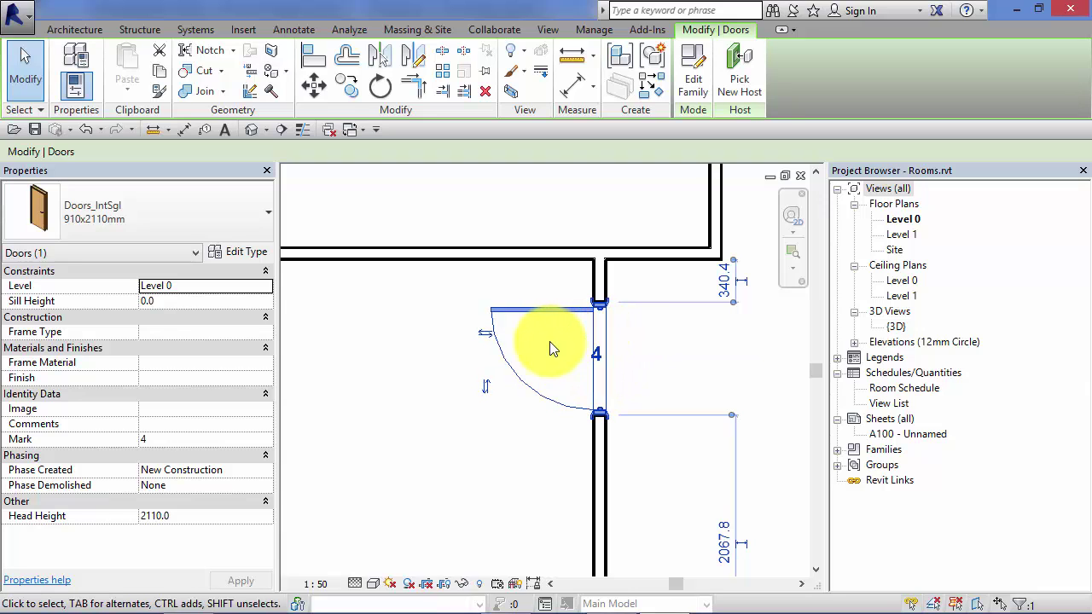
left_click(413, 294)
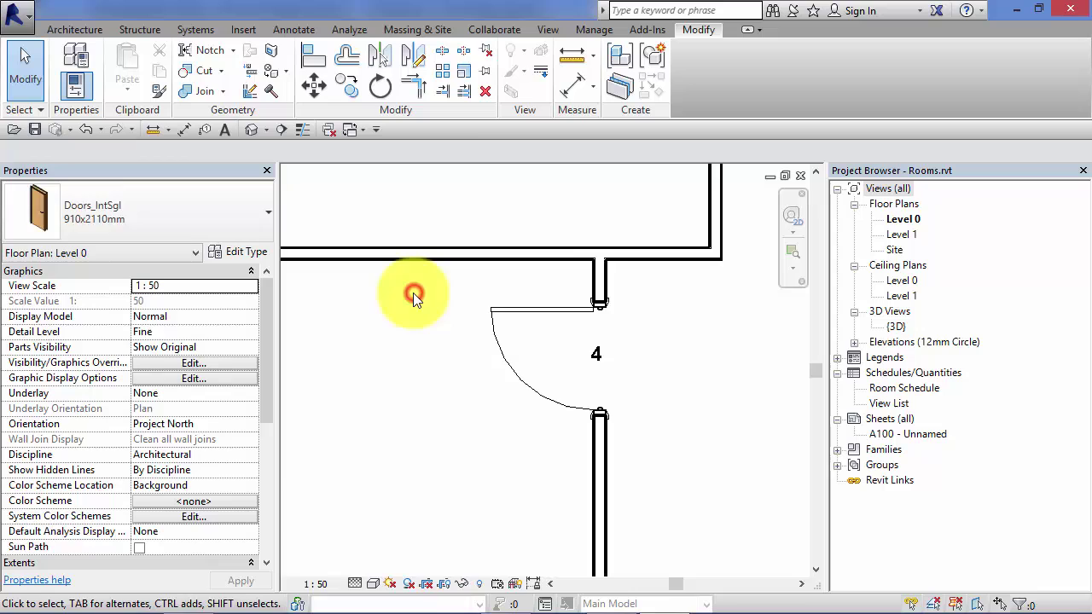
- Change the tag on the door marked 4 to the Anno_Tag_Door Number and Rating type
left_click(595, 356)
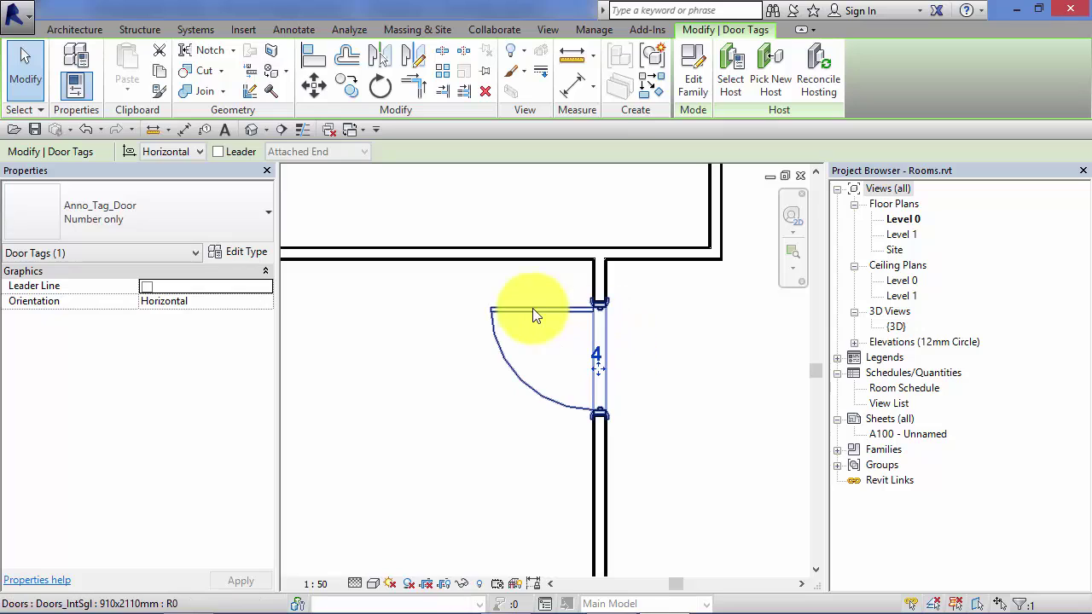
left_click(260, 218)
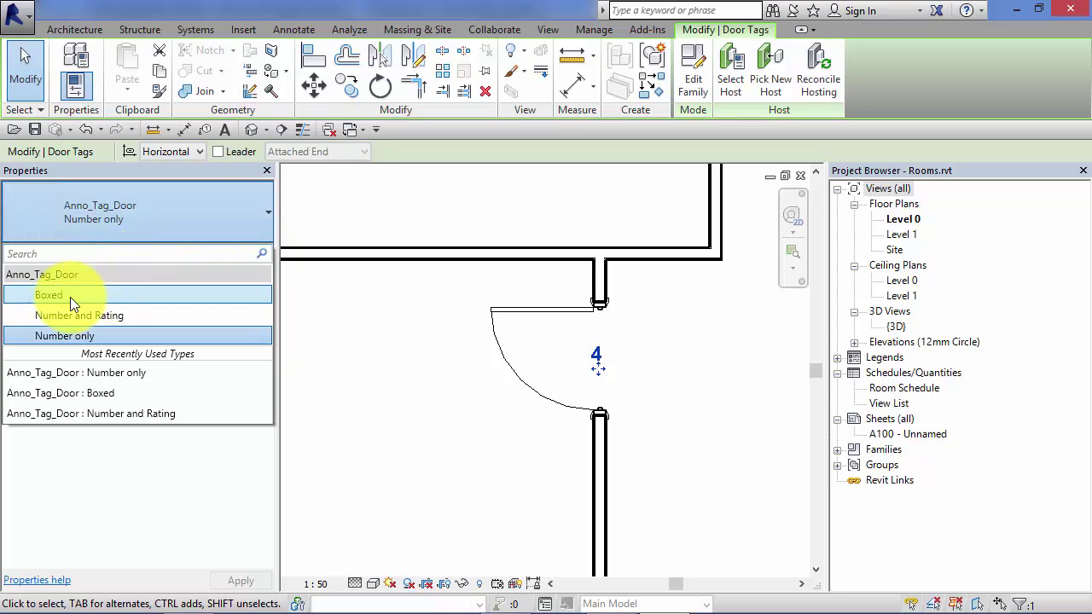
left_click(114, 315)
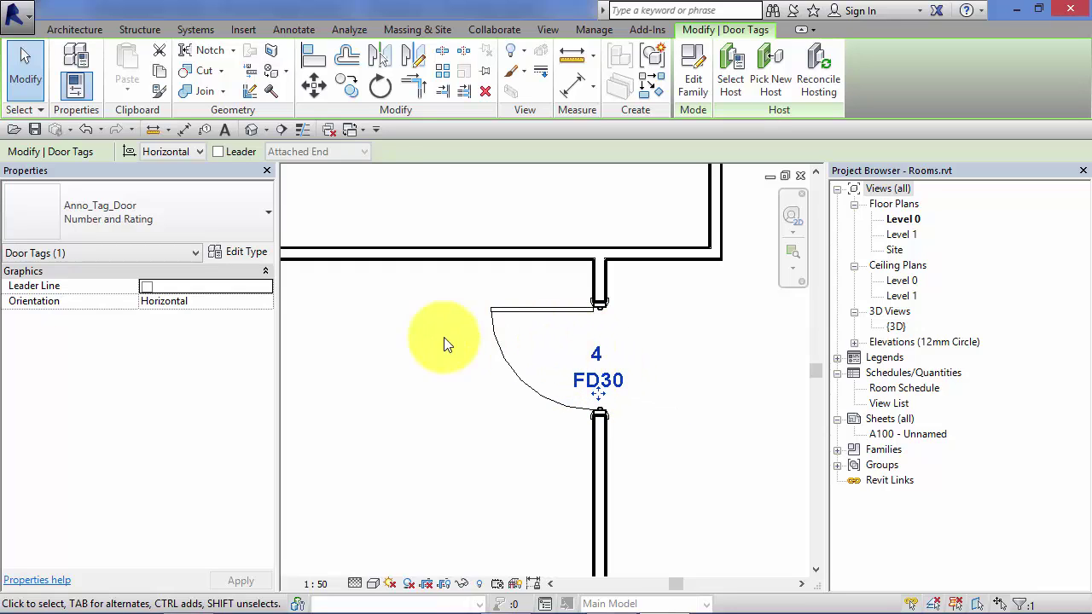
left_click(447, 213)
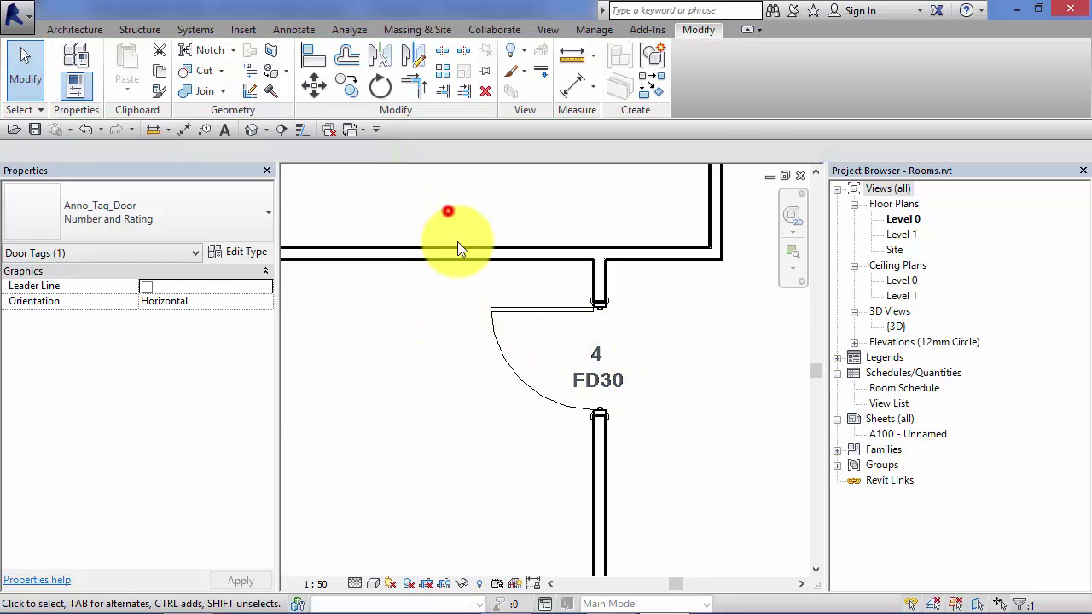
- Check the Fire Rating parameter in the type properties of the door marked 4, leaving the type unchanged
left_click(493, 334)
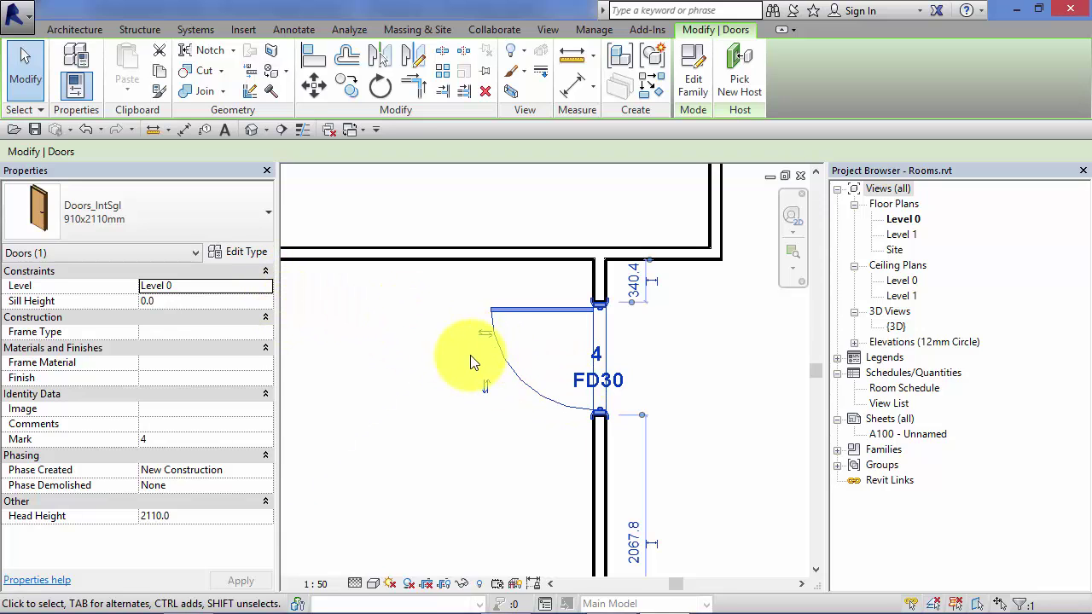
left_click(242, 254)
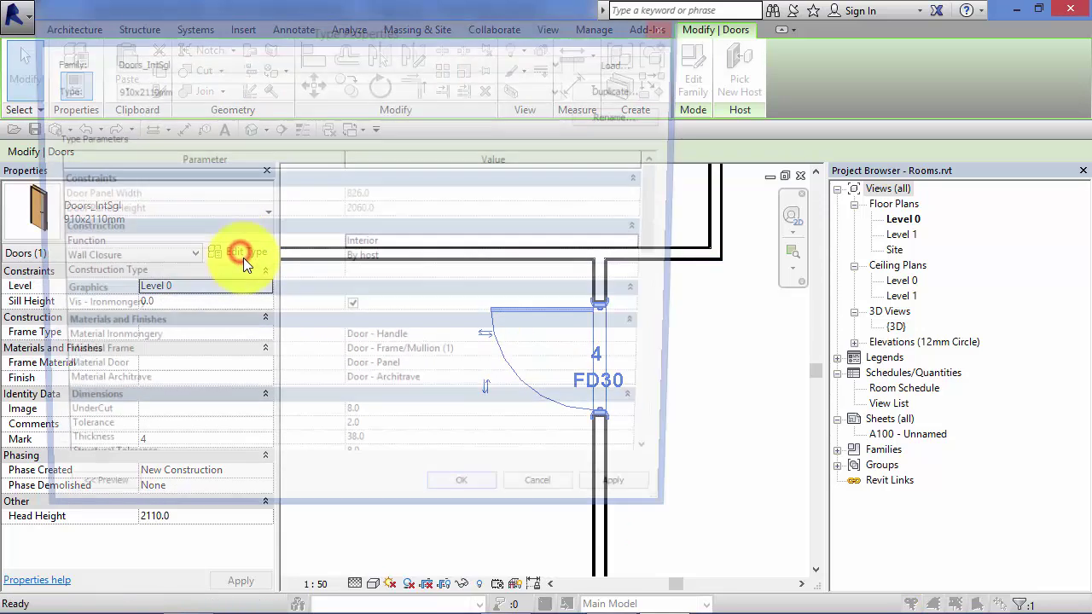
left_click_drag(661, 232, 614, 394)
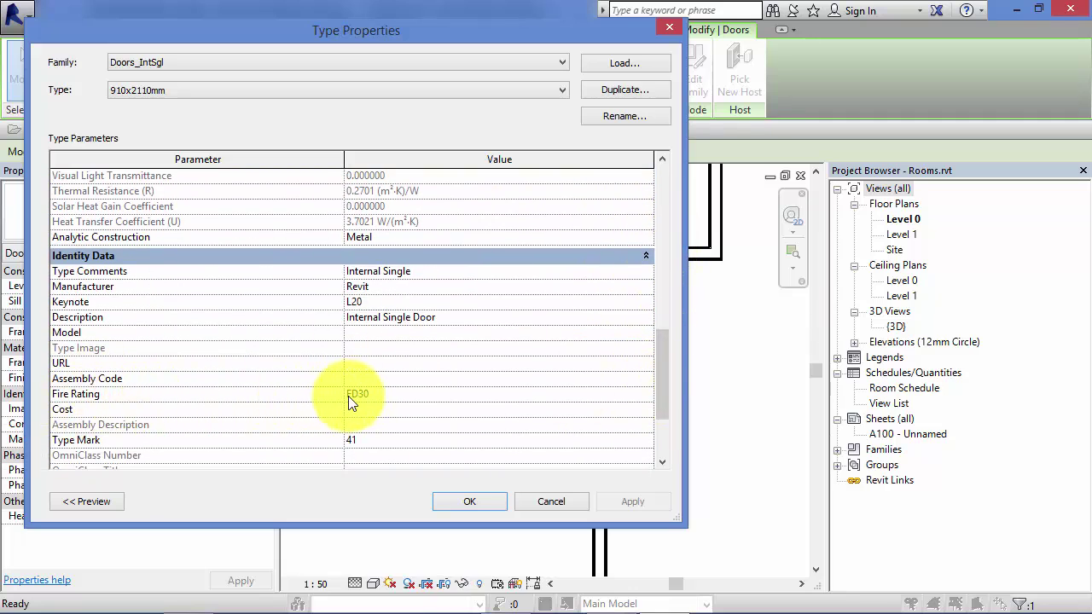
left_click(375, 395)
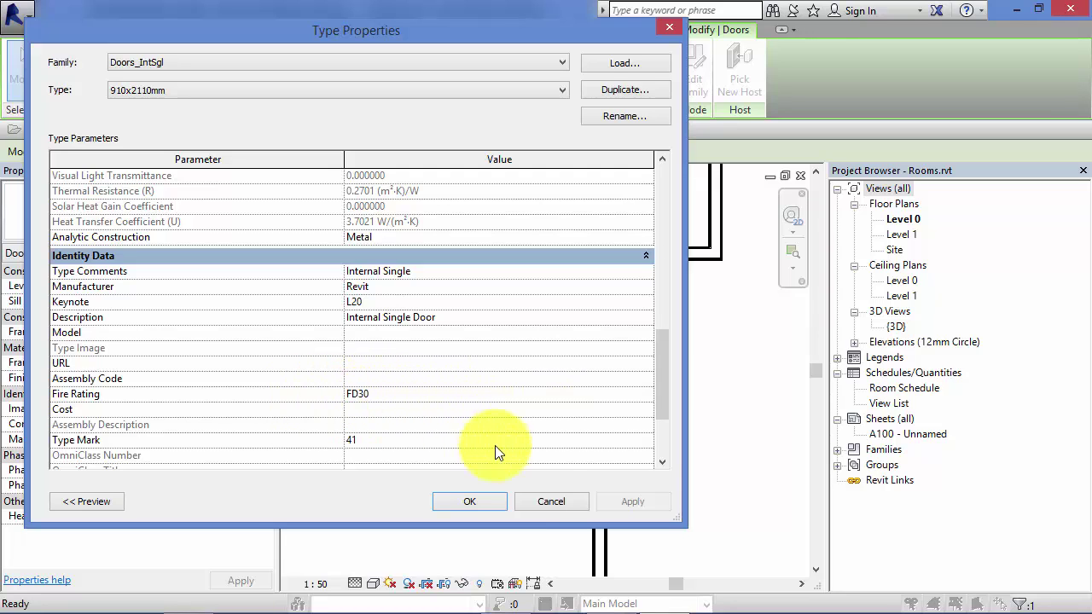
left_click(543, 499)
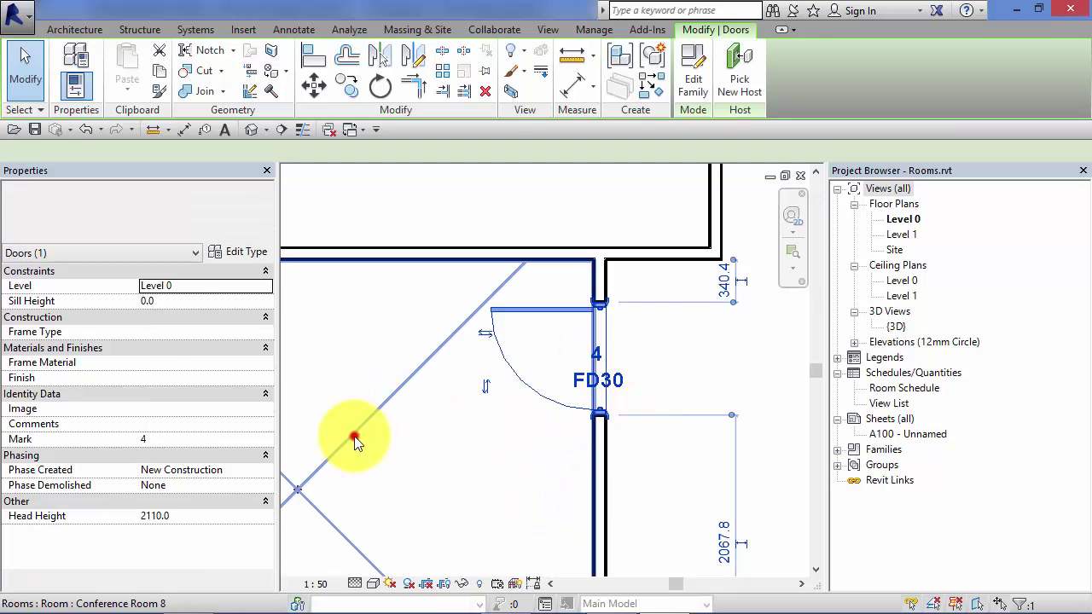
left_click(353, 436)
key("Escape")
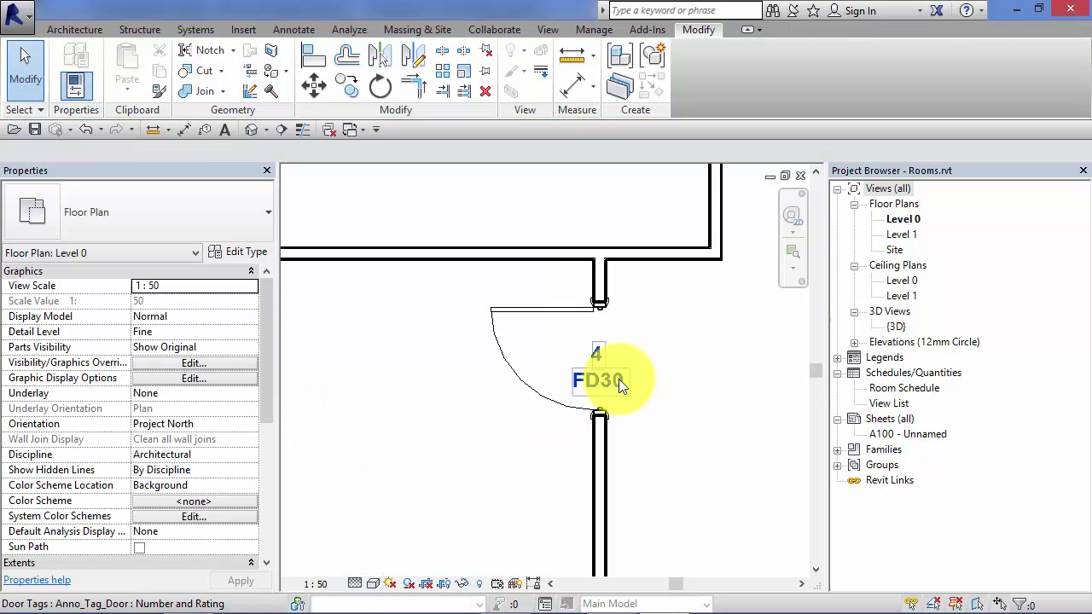
- Move the two-line number and rating tag up so it sits centrally in its door opening
left_click(618, 378)
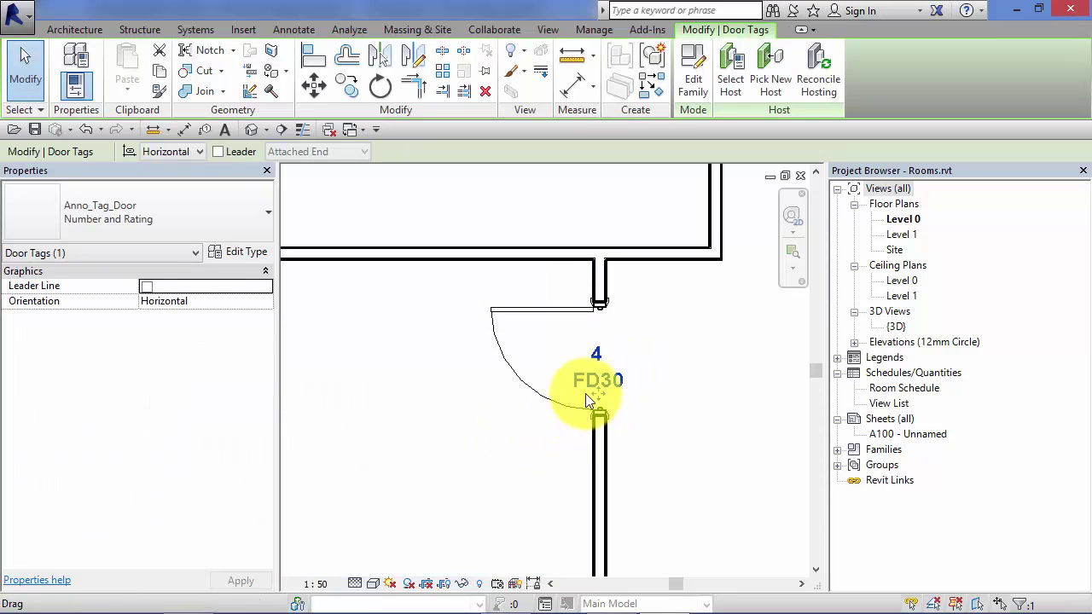
left_click_drag(595, 392, 596, 367)
left_click(659, 378)
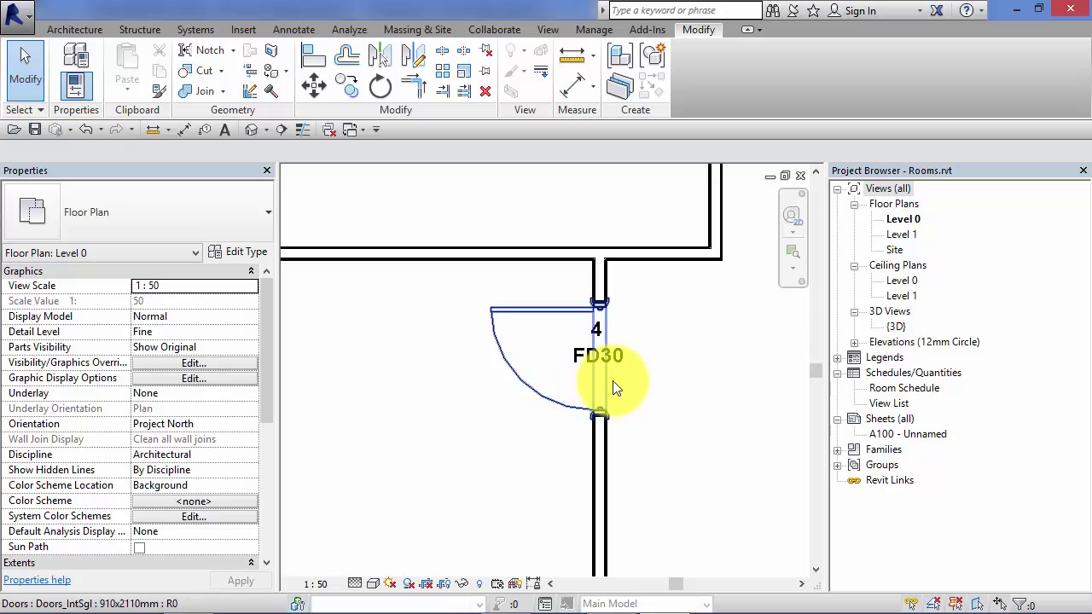
left_click(506, 309)
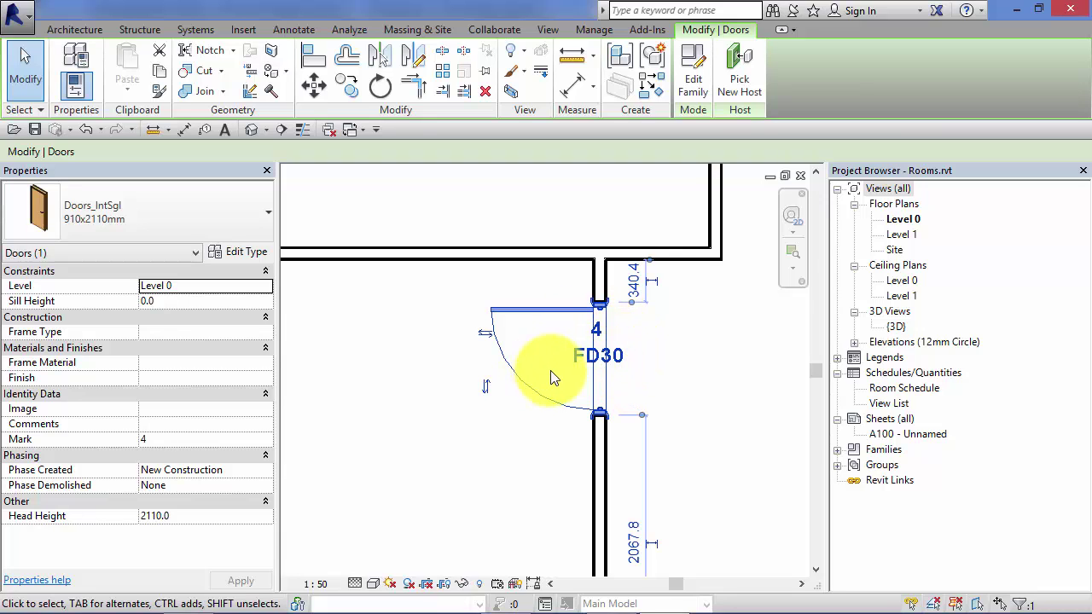
left_click(458, 189)
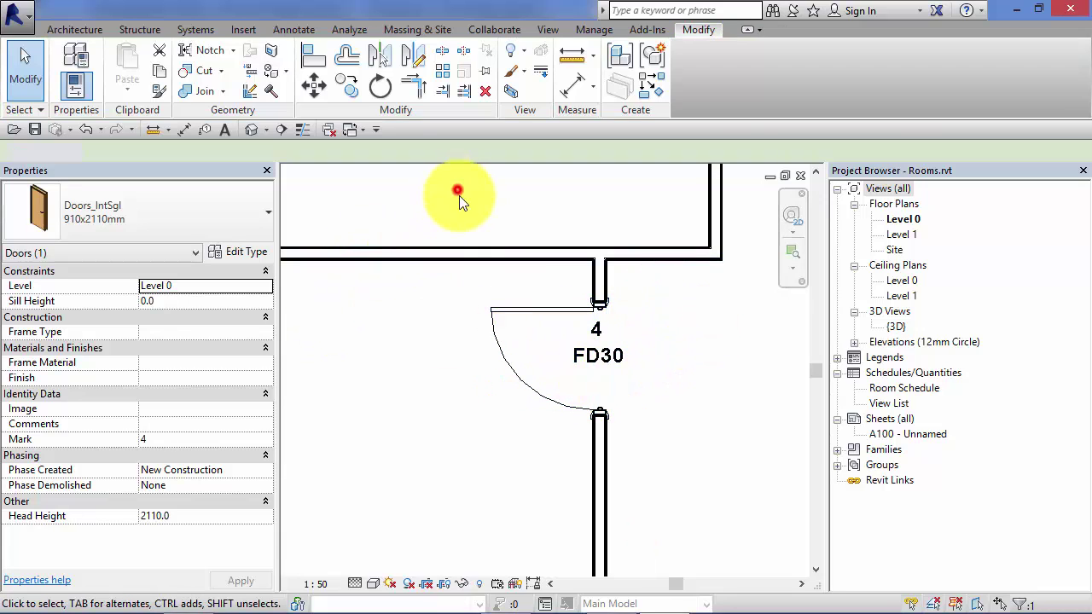
- Open the Anno_Tag_Door family of the number and rating tag for editing
left_click(579, 352)
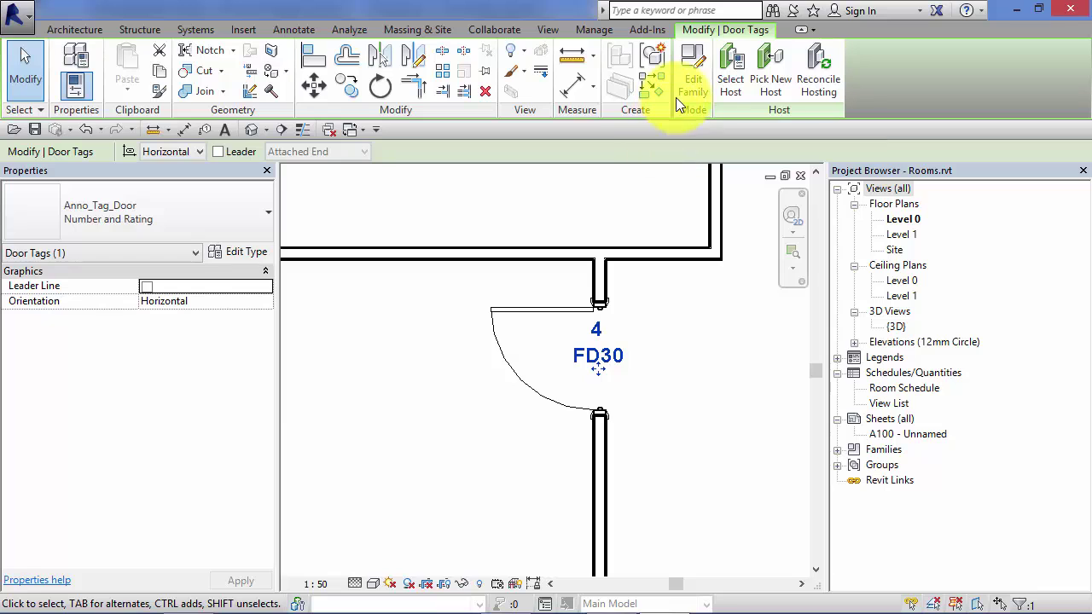
left_click(693, 77)
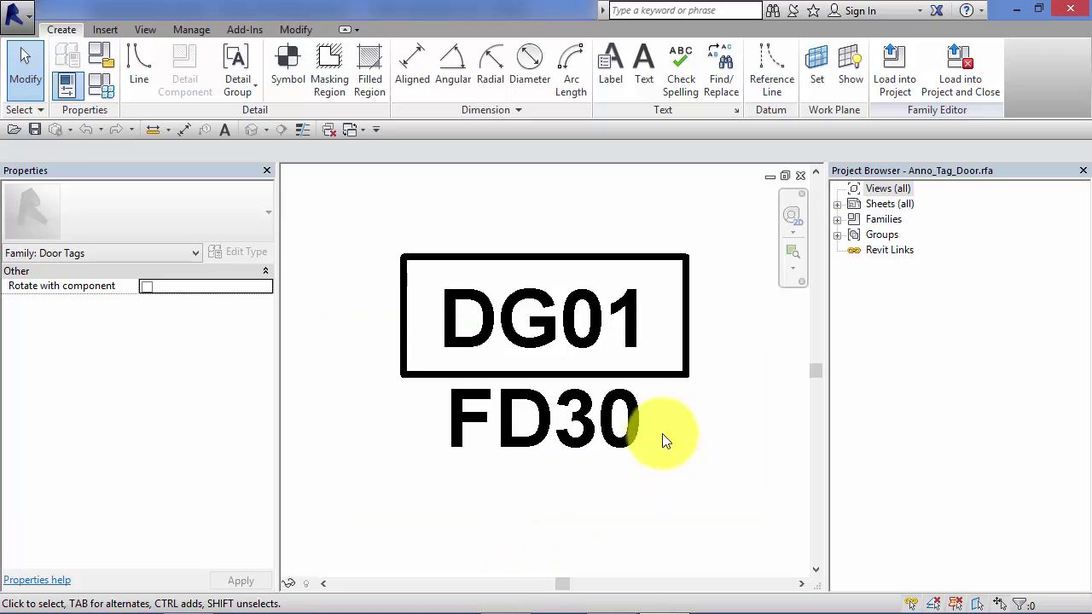
scroll(652, 456, "down", 5)
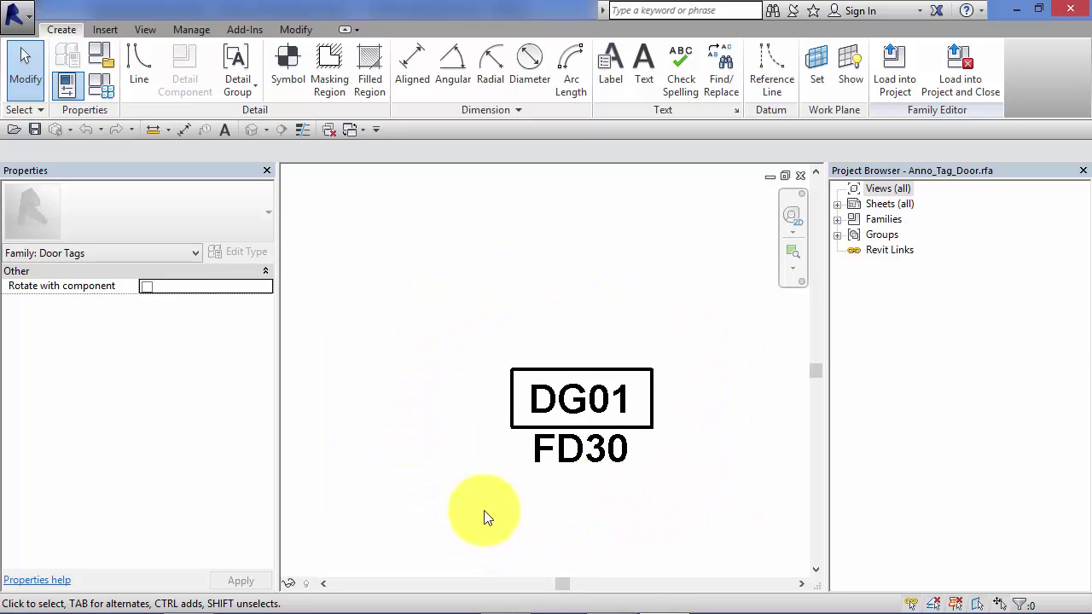
scroll(713, 402, "up", 1)
middle_click_drag(700, 342, 622, 251)
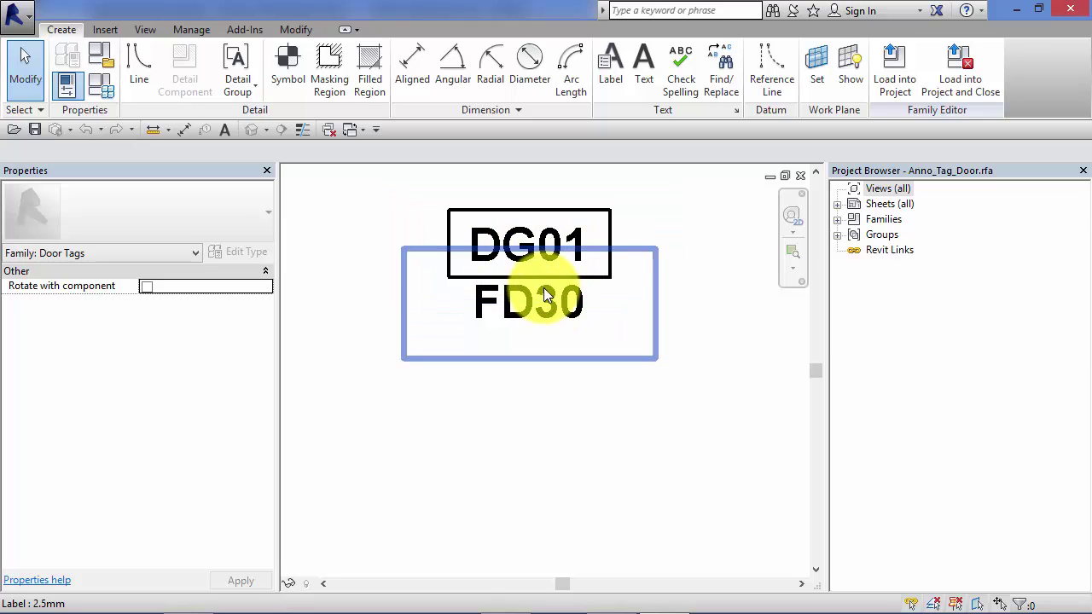
- Place a 2.5mm label below the FD30 text that reports the door's Head Height parameter
scroll(546, 414, "up", 1)
middle_click_drag(555, 421, 583, 449)
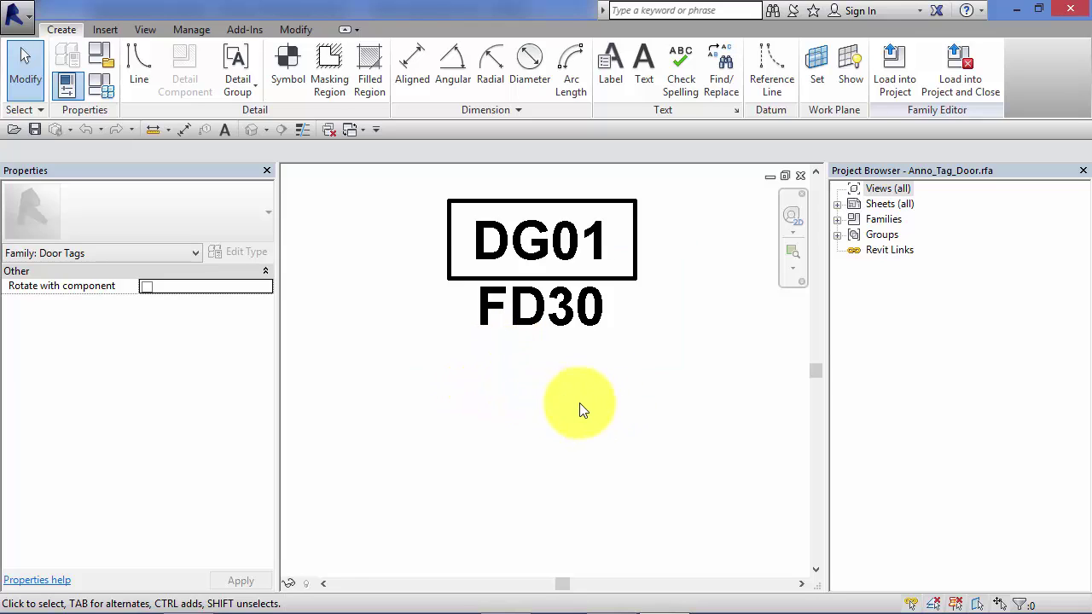
left_click(614, 77)
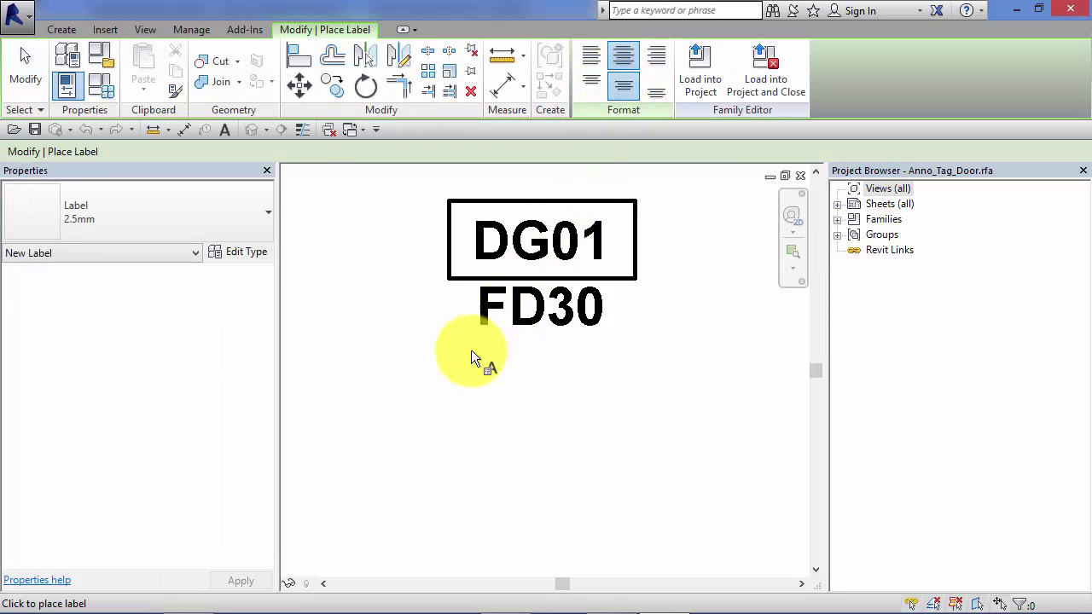
left_click(501, 361)
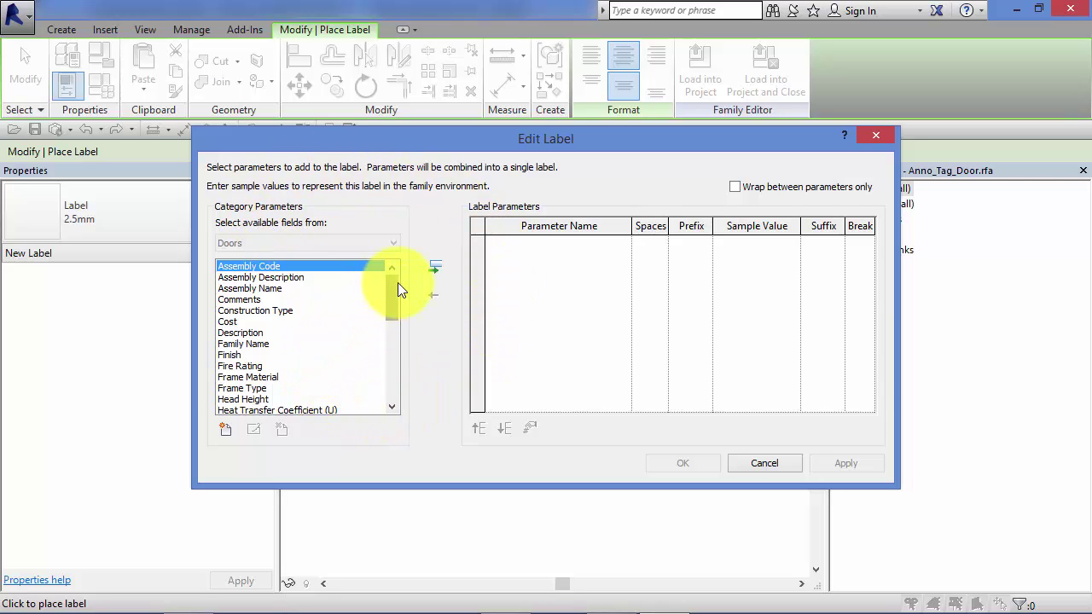
mouse_move(392, 287)
left_mouse_down()
mouse_move(393, 359)
mouse_move(396, 326)
left_mouse_up()
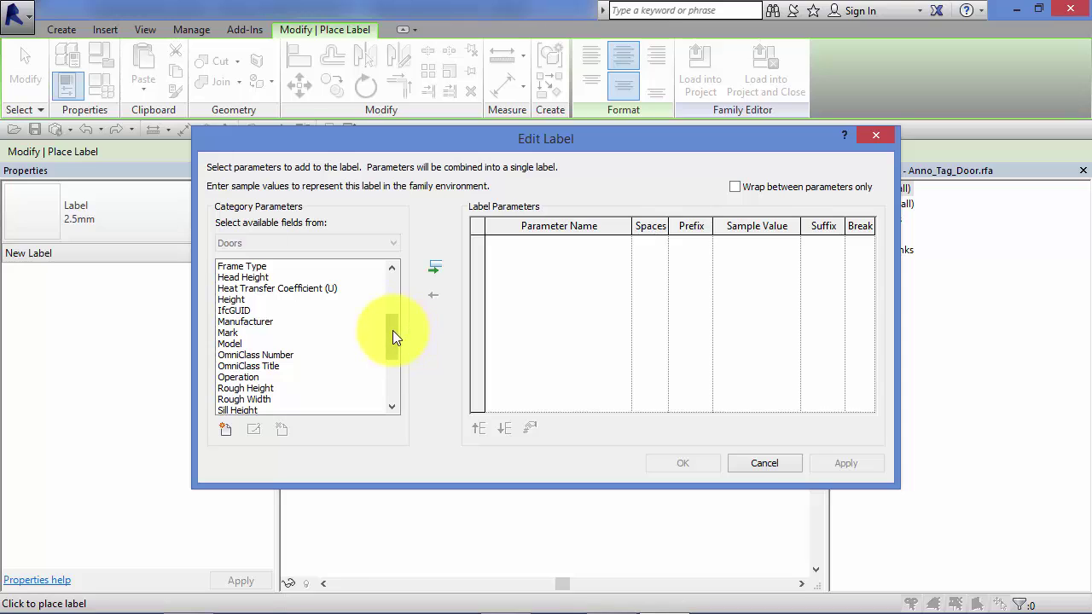
left_click_drag(392, 332, 388, 328)
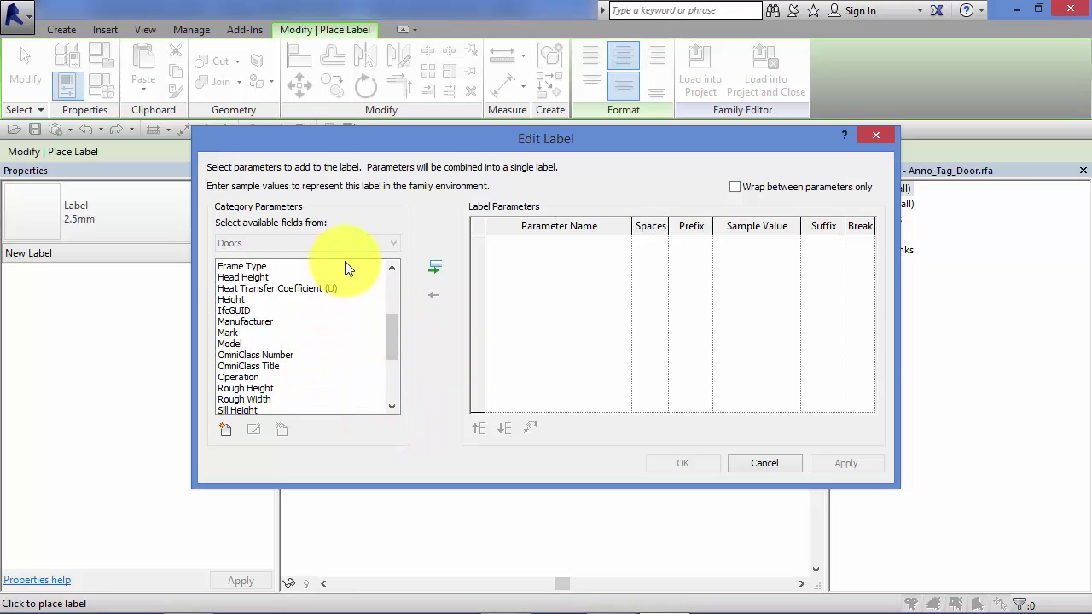
left_click_drag(393, 336, 277, 412)
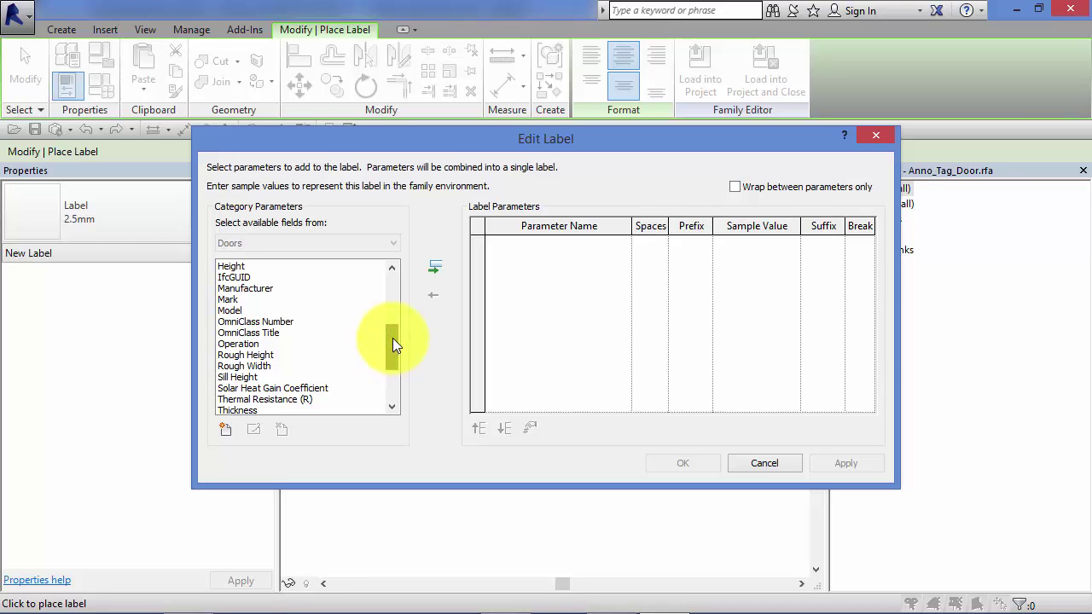
left_click_drag(392, 338, 394, 328)
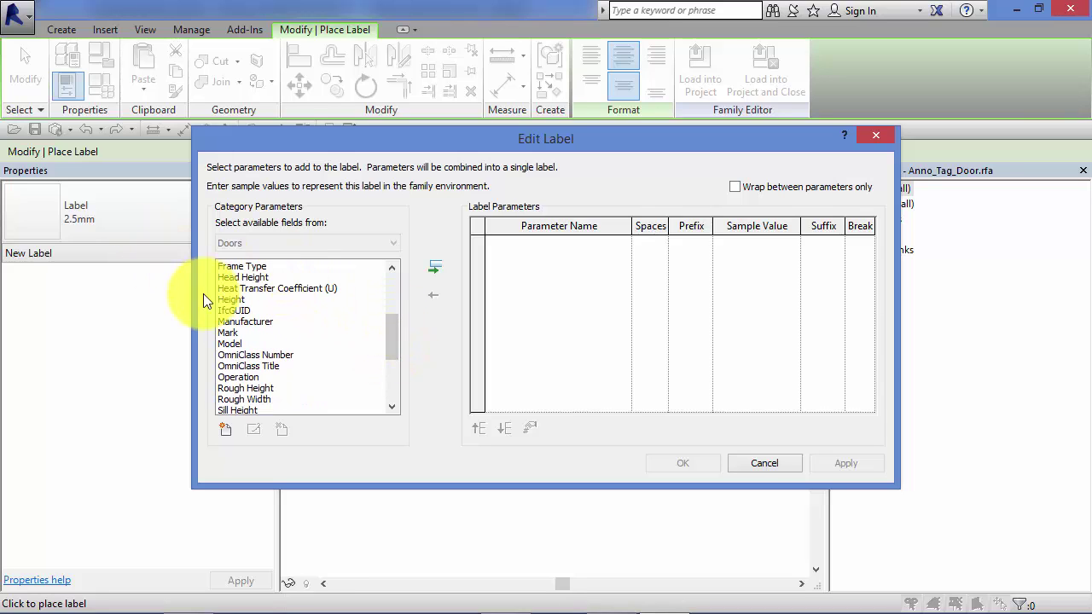
left_click(233, 278)
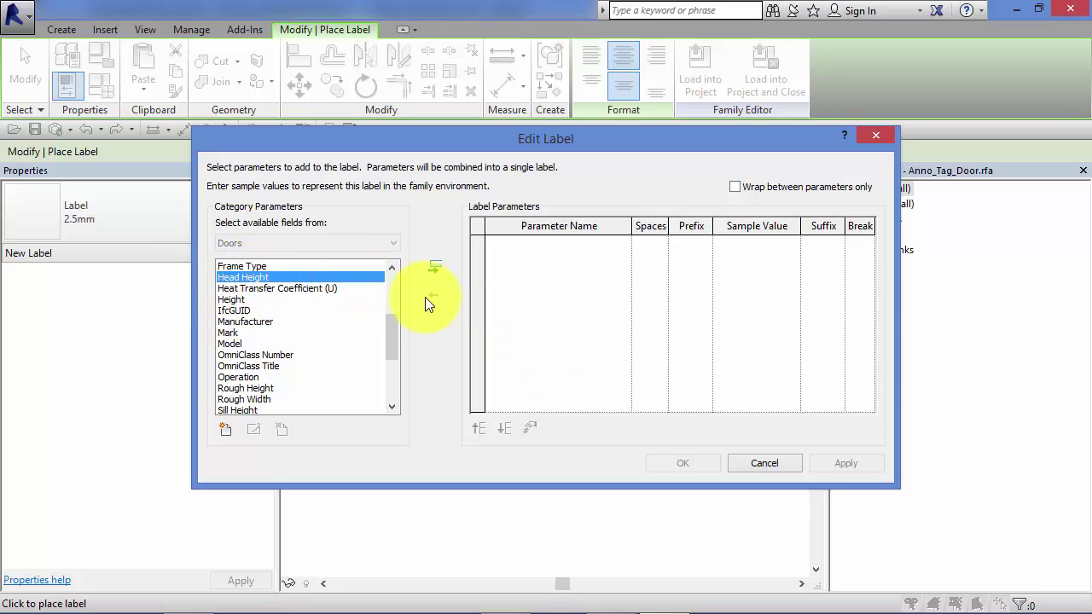
left_click(434, 269)
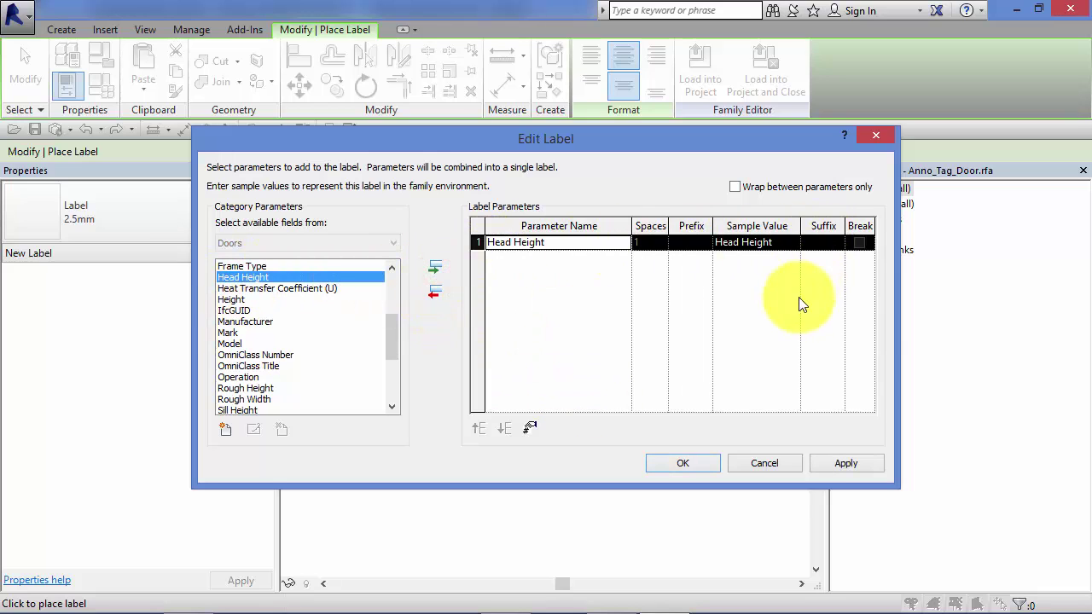
left_click(694, 463)
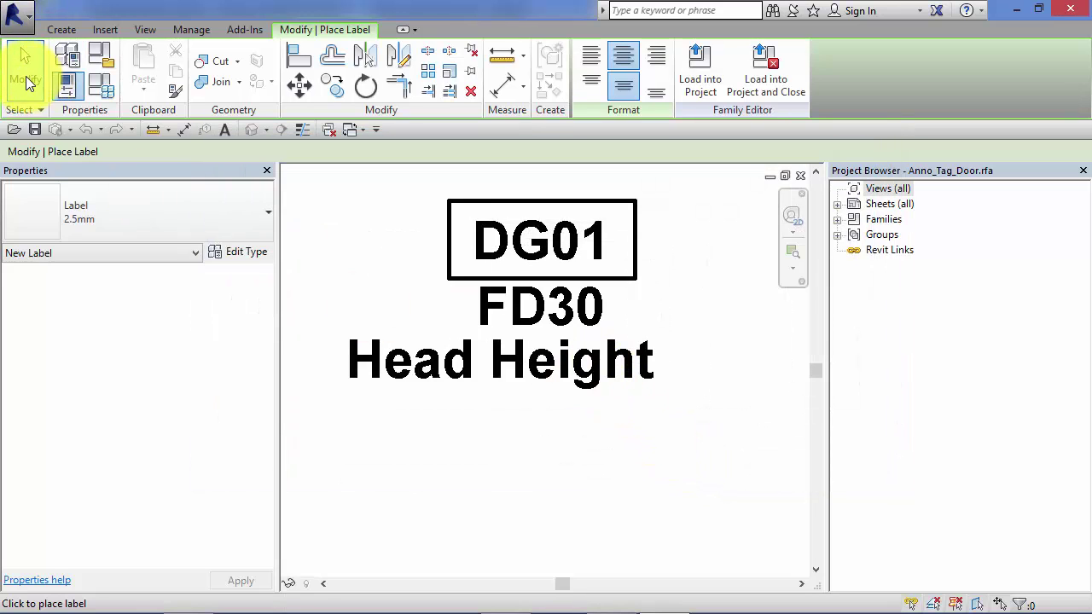
- Move the Head Height label sideways so it sits roughly beneath the FD30 text
left_click(26, 76)
left_click_drag(489, 383, 578, 380)
left_click(589, 478)
scroll(561, 457, "down", 1)
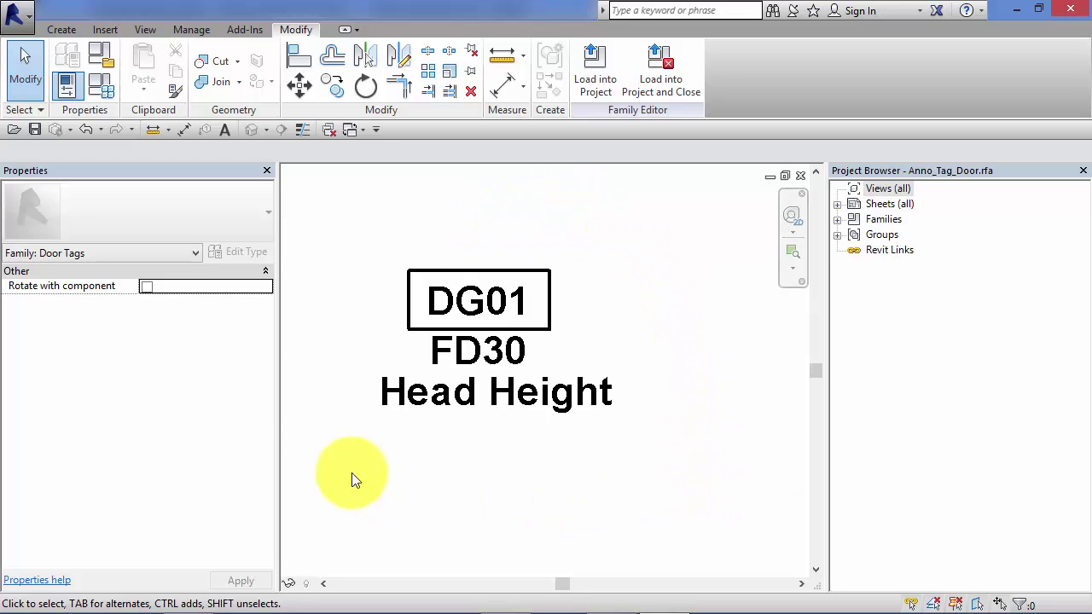
- Load the edited door tag family into the Rooms project, overwriting the existing version and its parameter values
left_click(593, 75)
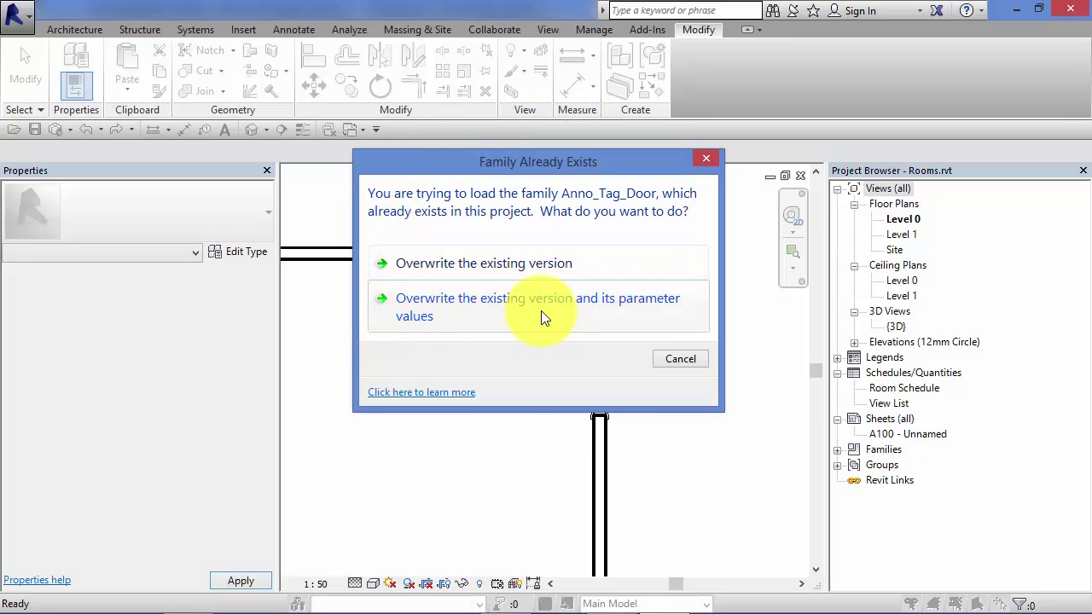
left_click(571, 306)
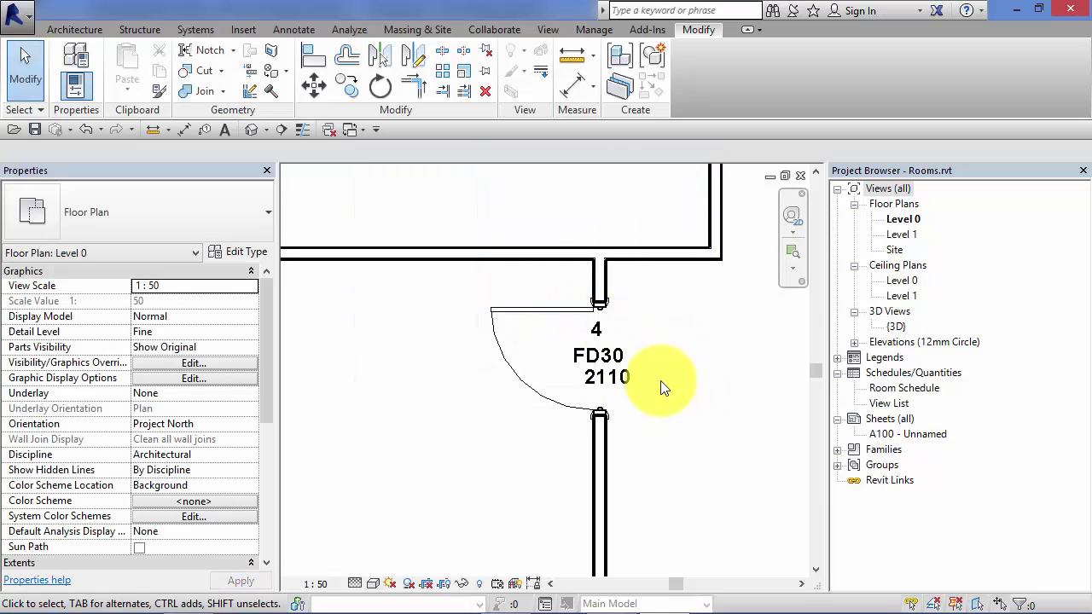
scroll(660, 380, "up", 3)
mouse_move(657, 349)
middle_mouse_down()
mouse_move(653, 390)
mouse_move(649, 363)
middle_mouse_up()
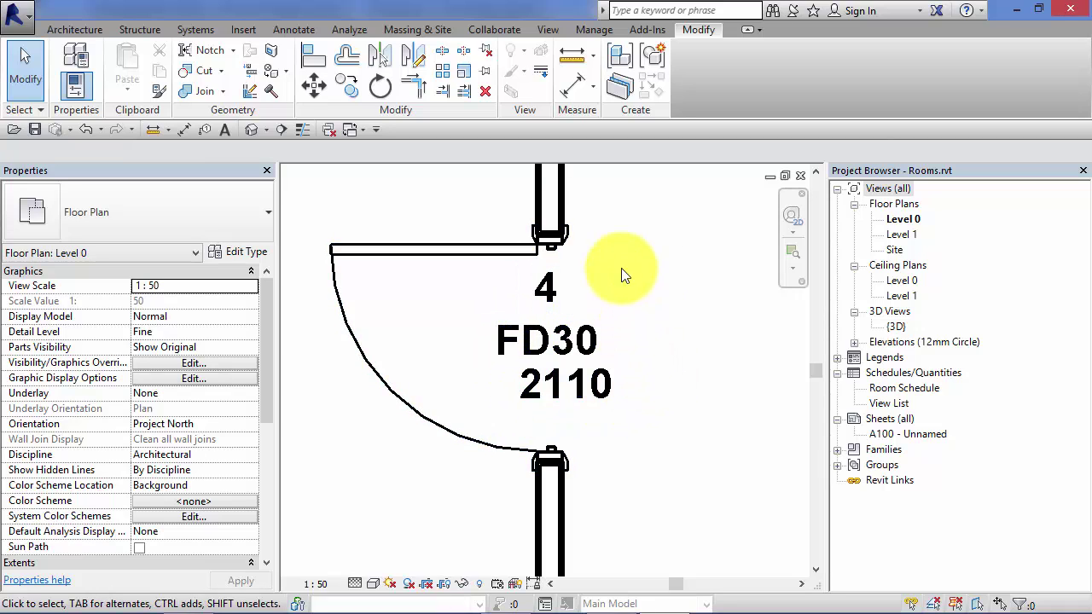
middle_click_drag(659, 419, 667, 437)
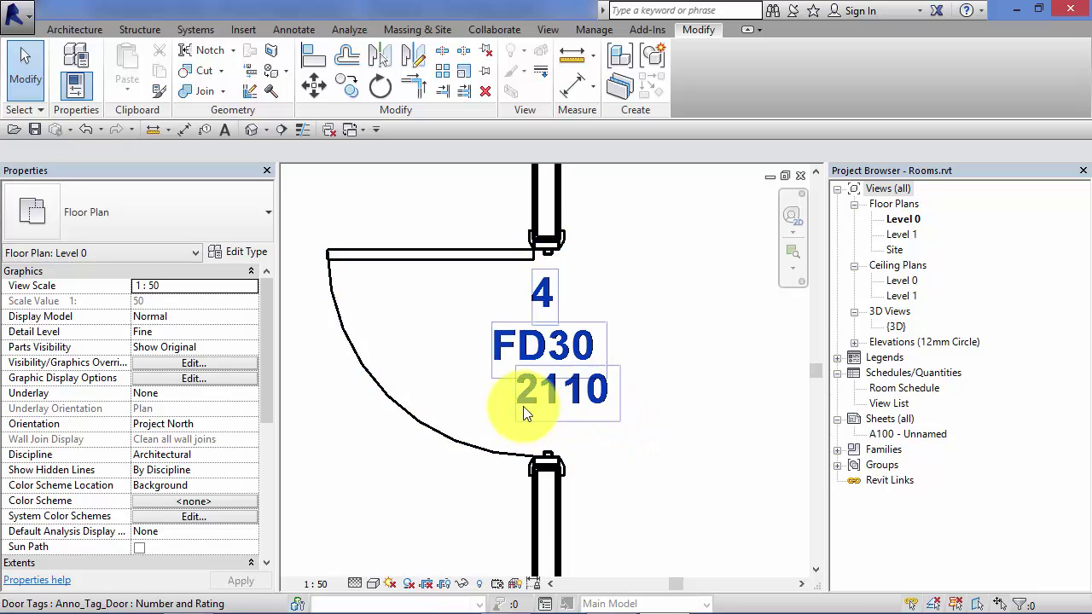
scroll(642, 406, "down", 2)
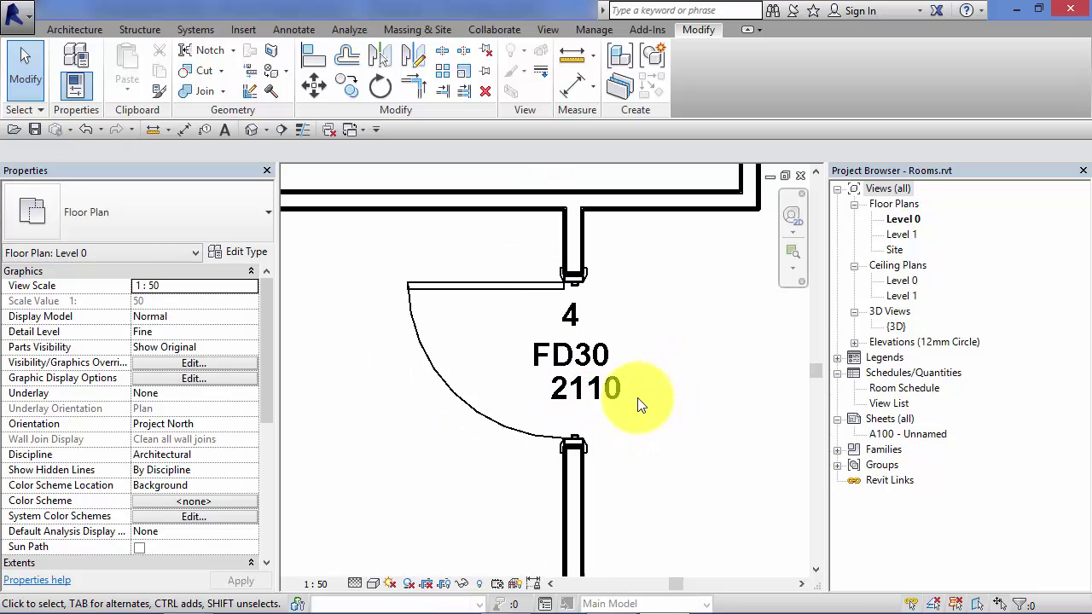
- Set the Head Height of the door marked 4 to 3000 and deselect the door
left_click(454, 390)
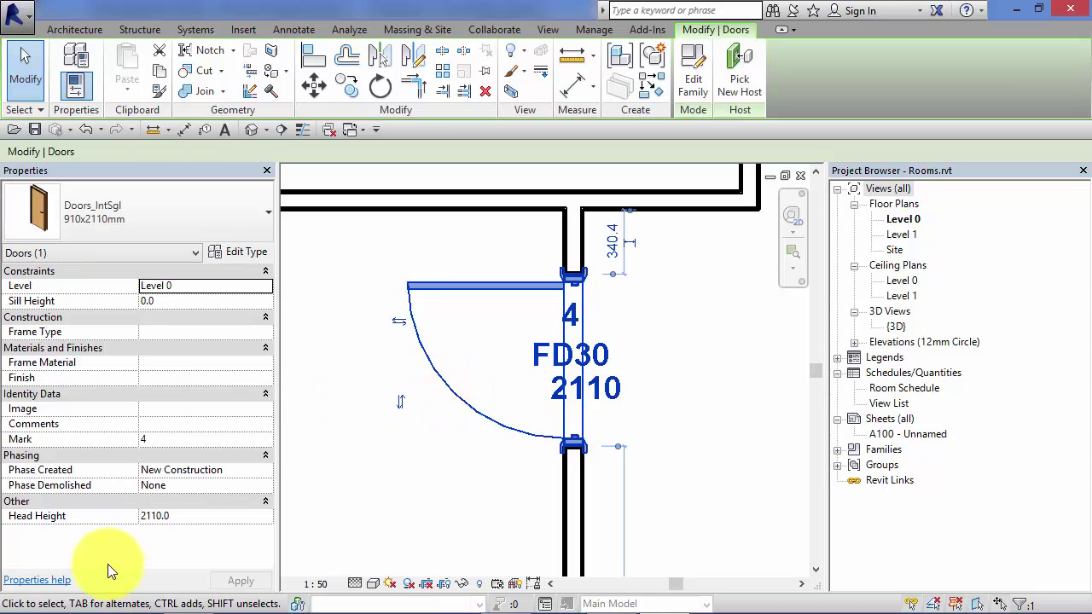
left_click(175, 515)
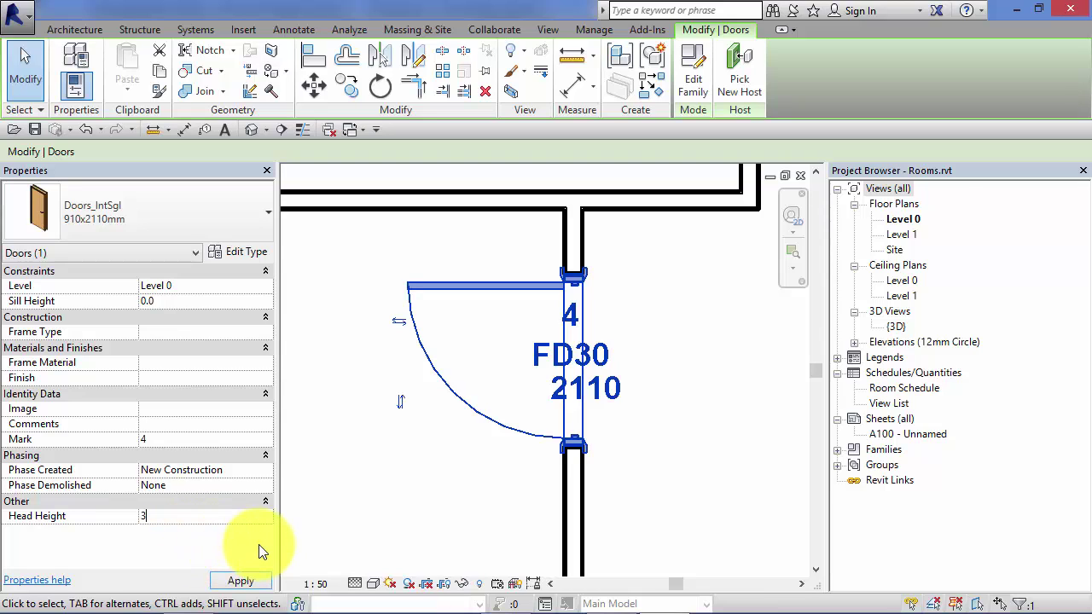
left_click(244, 582)
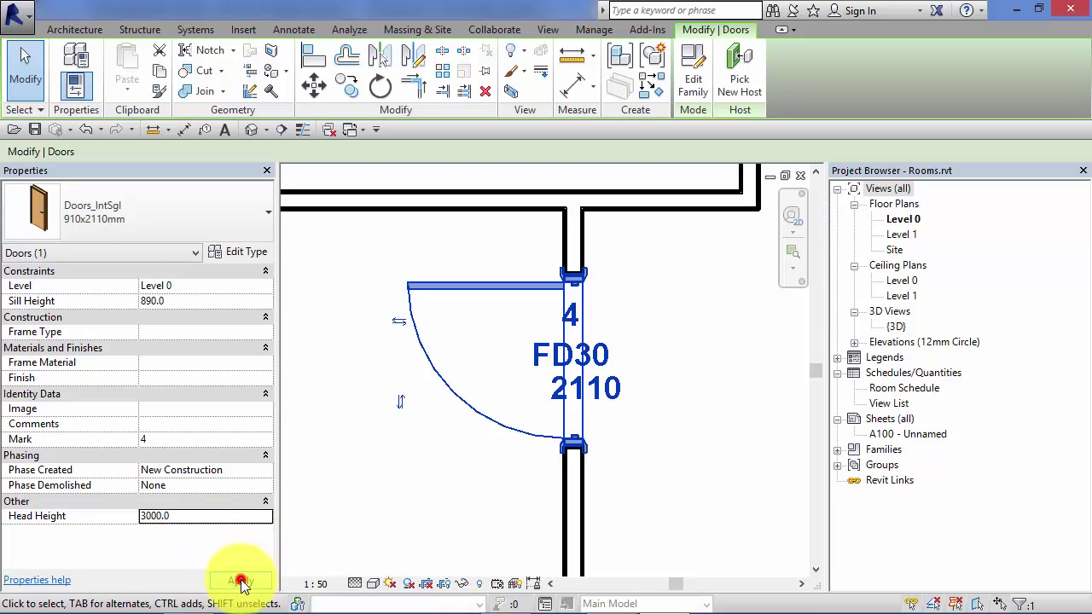
left_click(417, 473)
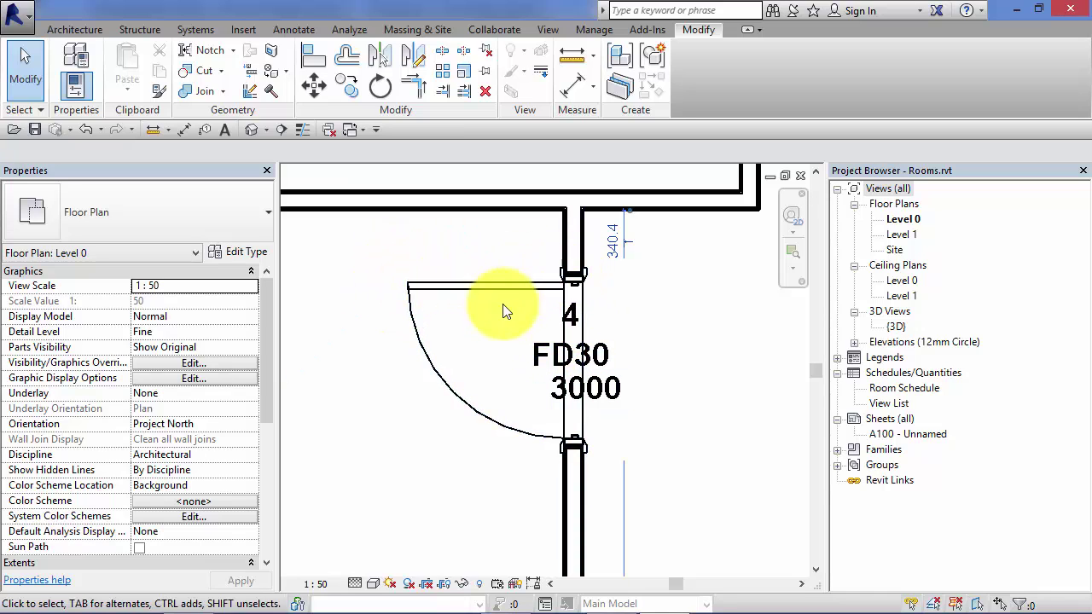
scroll(564, 440, "down", 2)
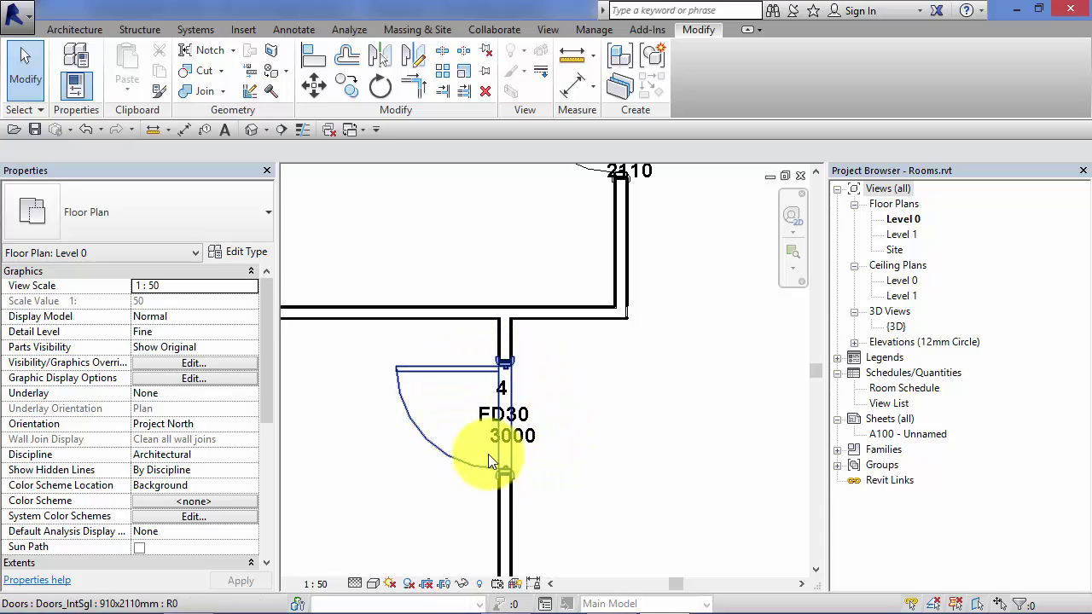
scroll(577, 408, "down", 1)
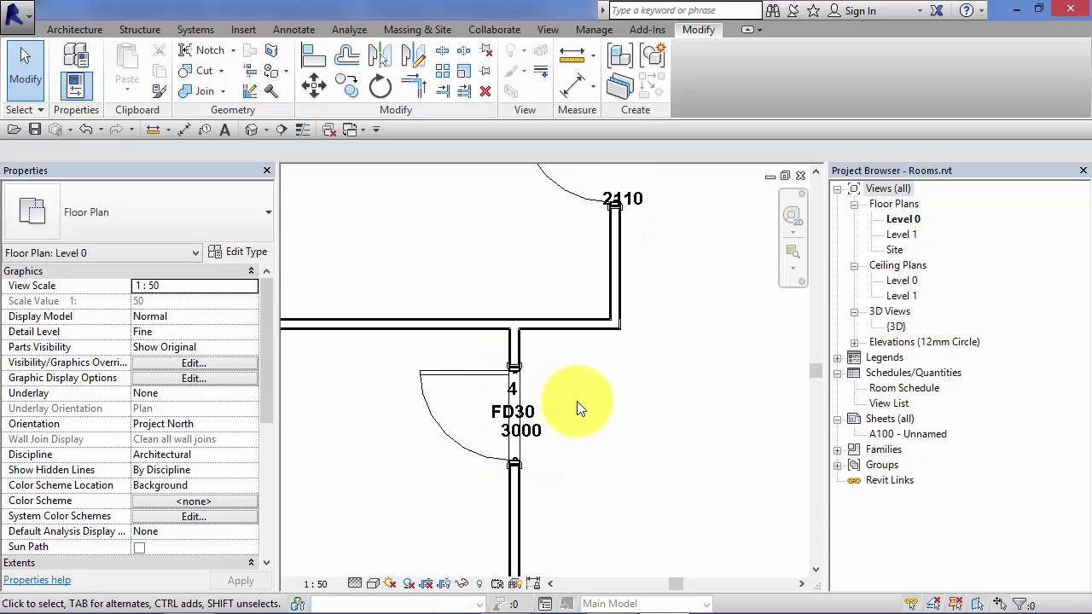
scroll(578, 408, "down", 2)
middle_click_drag(575, 400, 585, 421)
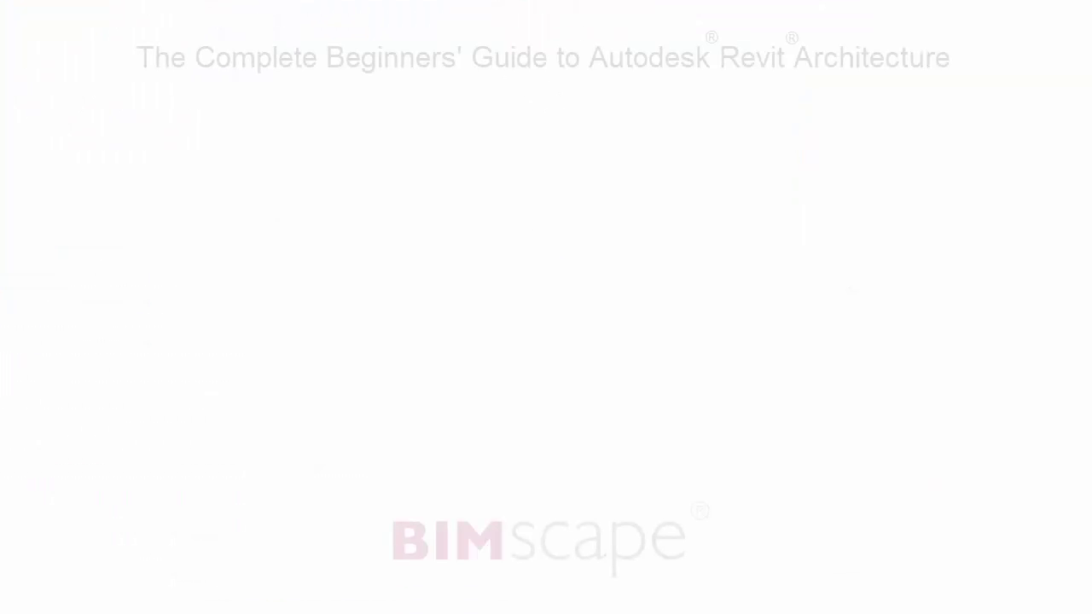